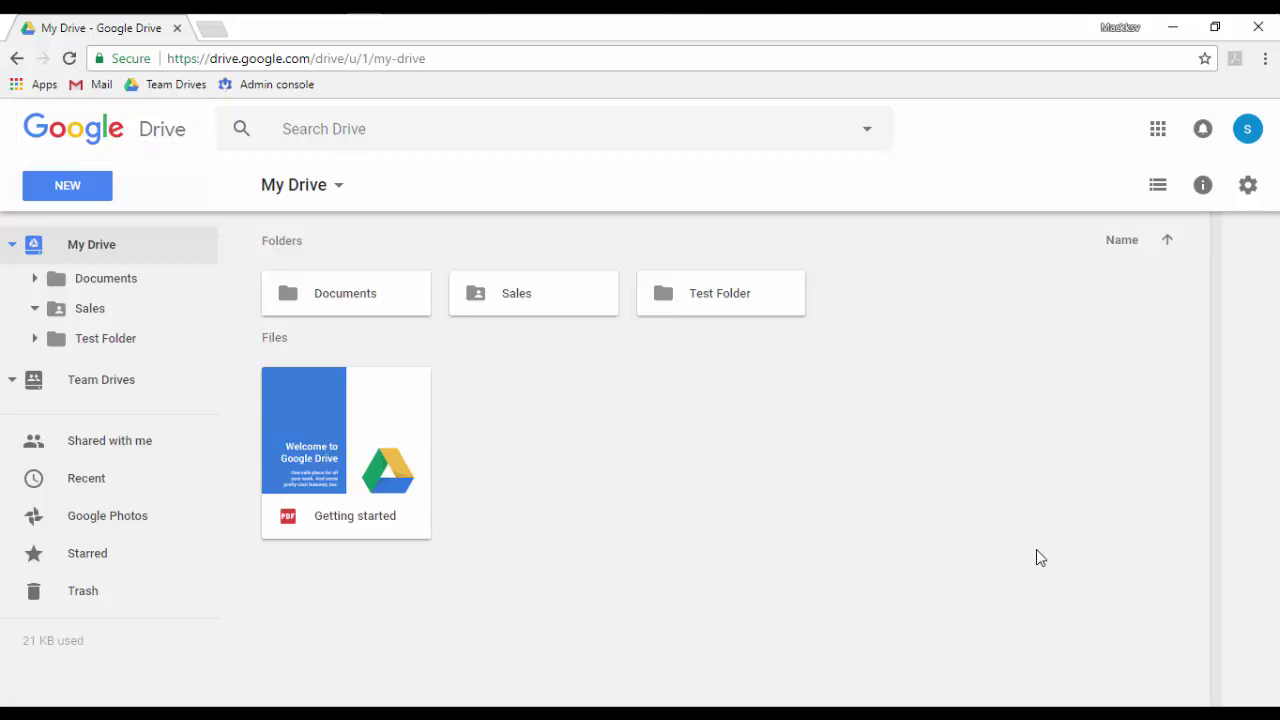
Look through the Drive search bar and its advanced search options.
left_click(373, 130)
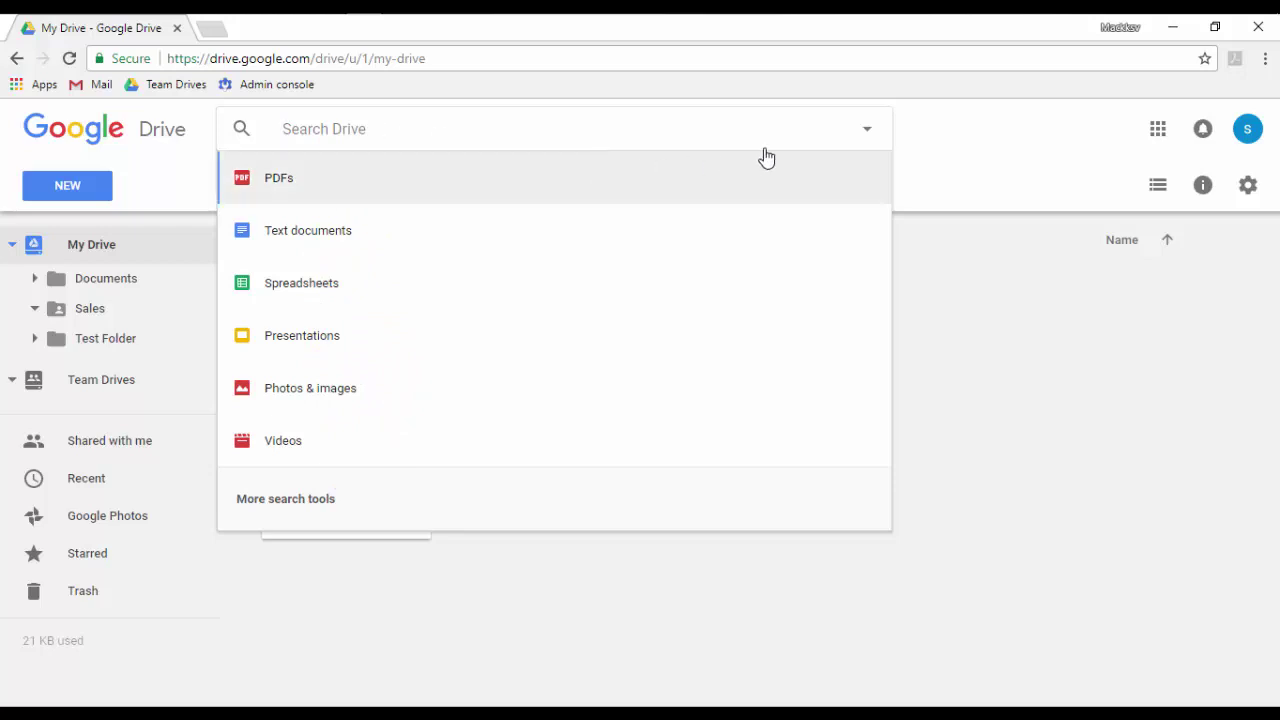
left_click(867, 130)
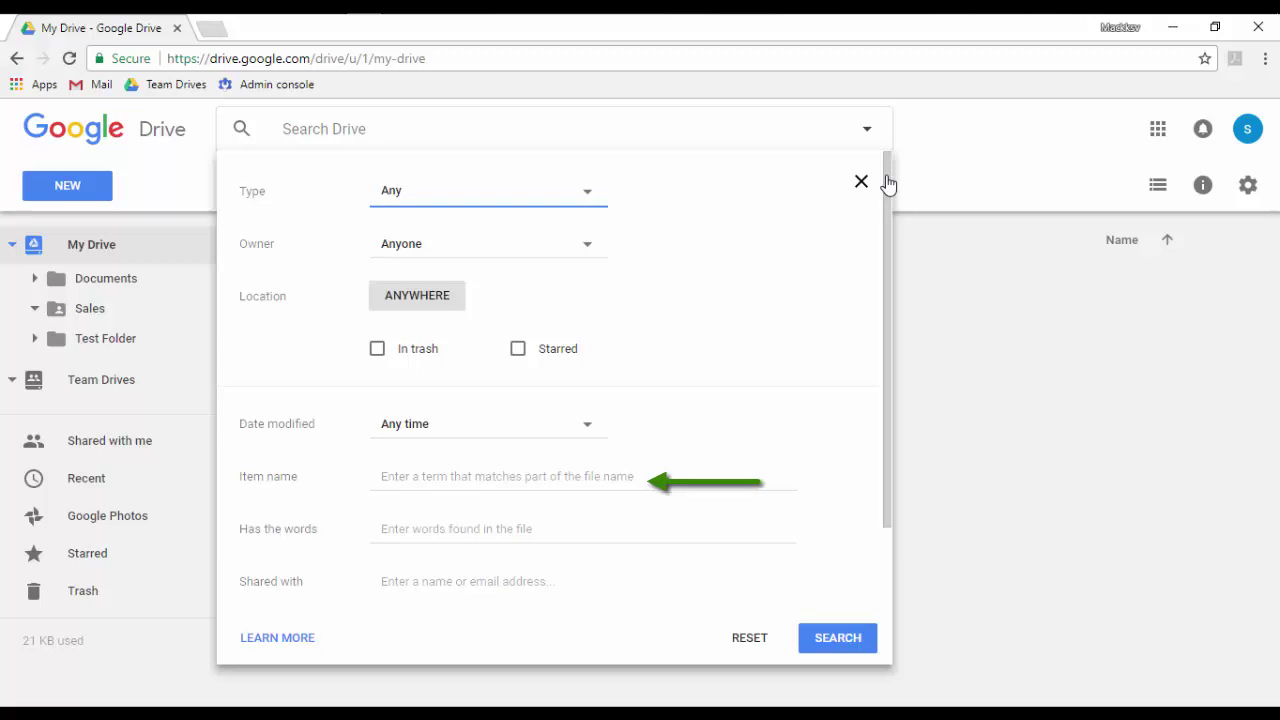
left_click_drag(887, 179, 893, 198)
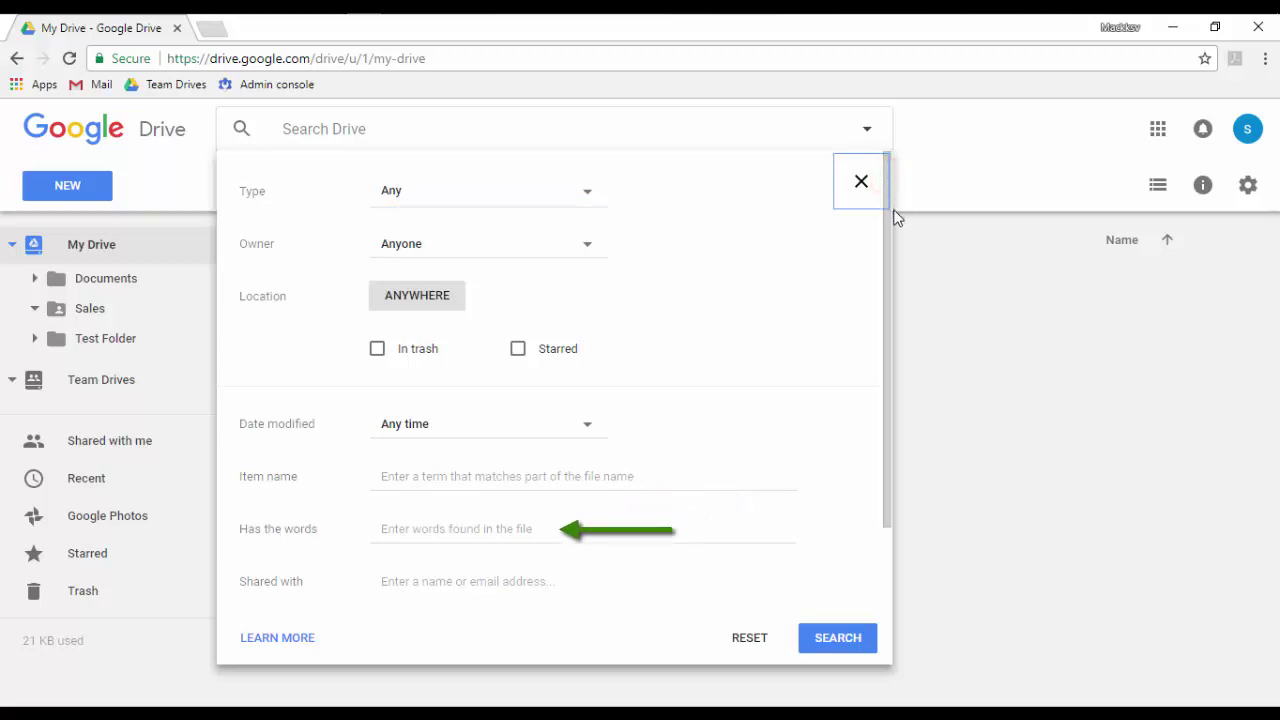
left_click_drag(886, 250, 895, 371)
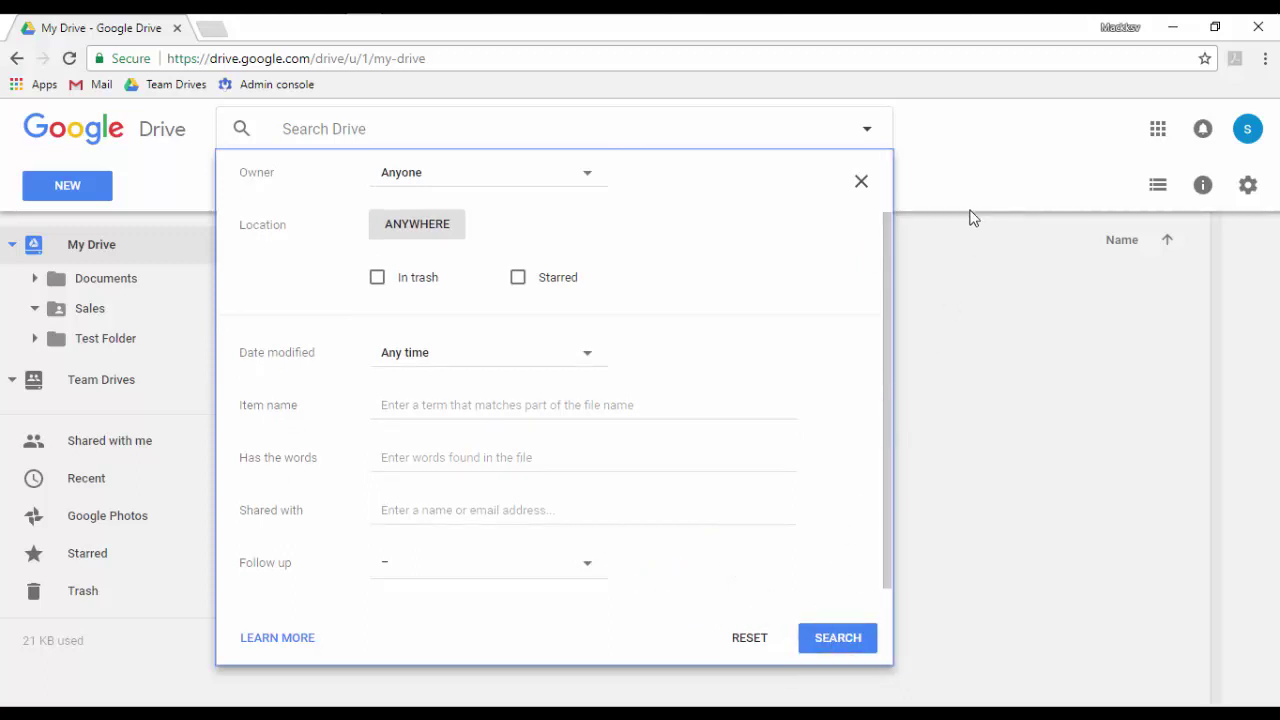
left_click(960, 152)
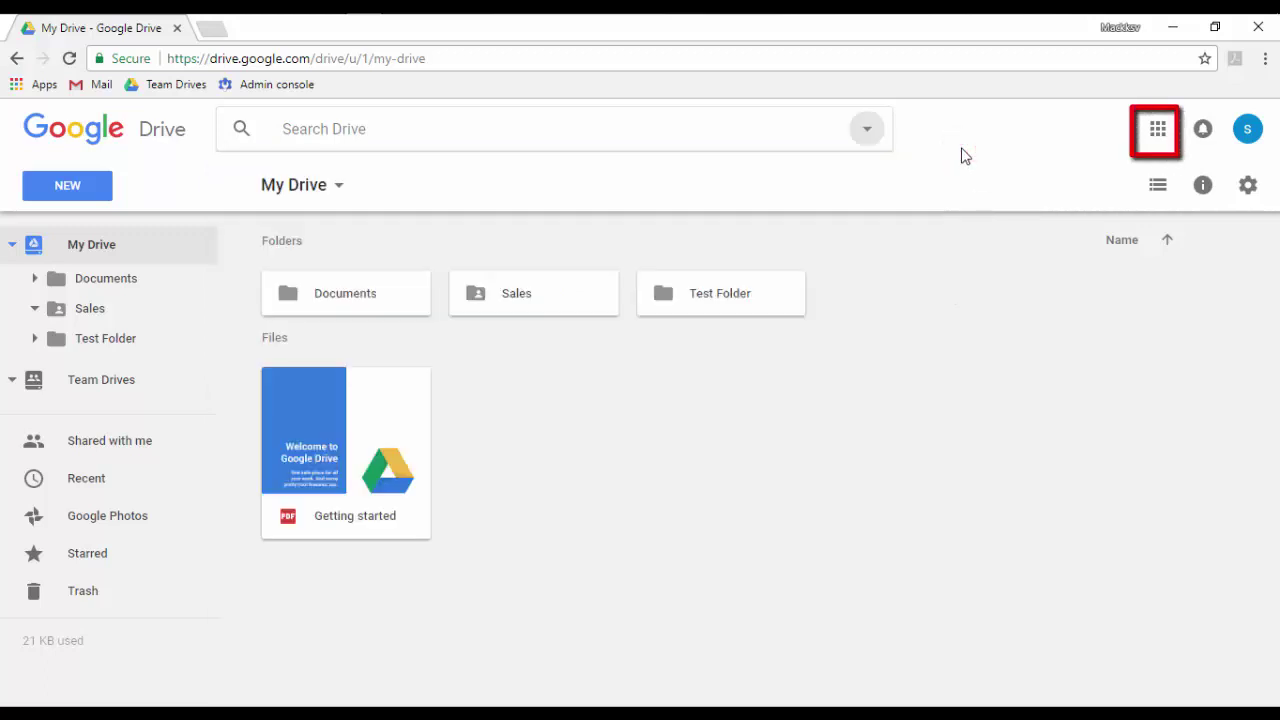
Check the Google apps list, notifications and signed-in account menu.
left_click(1157, 131)
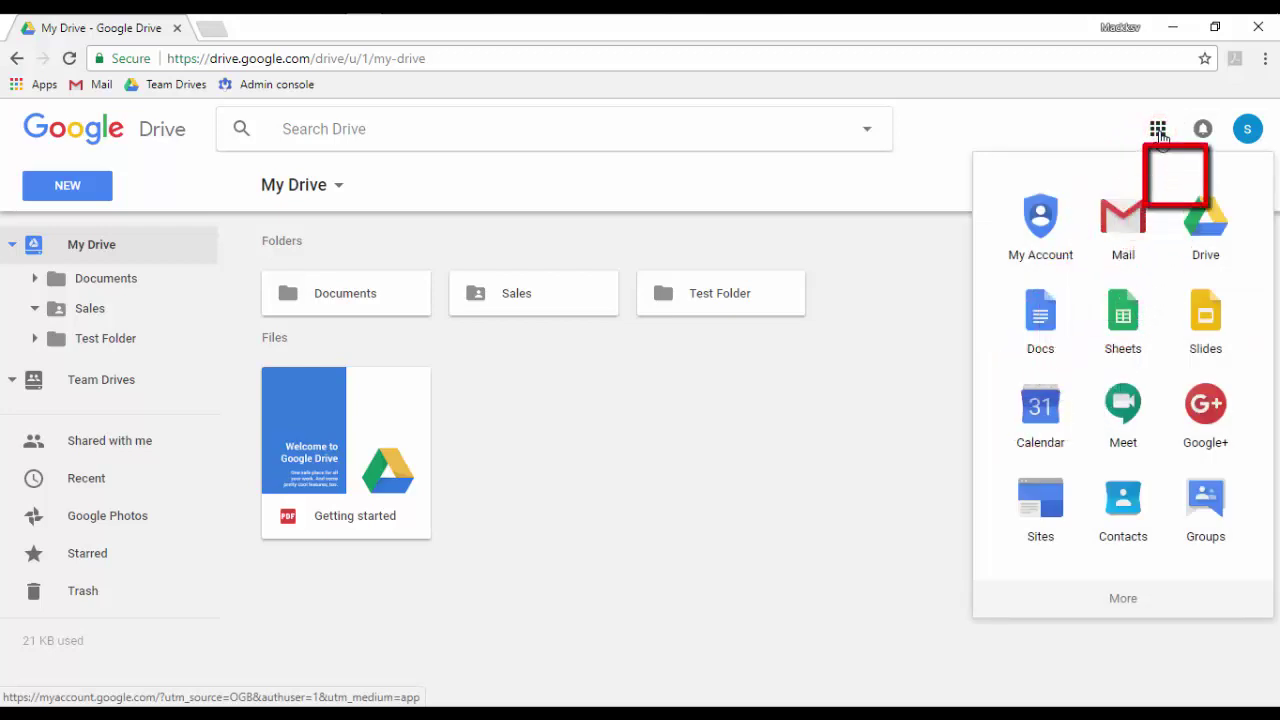
left_click(1201, 131)
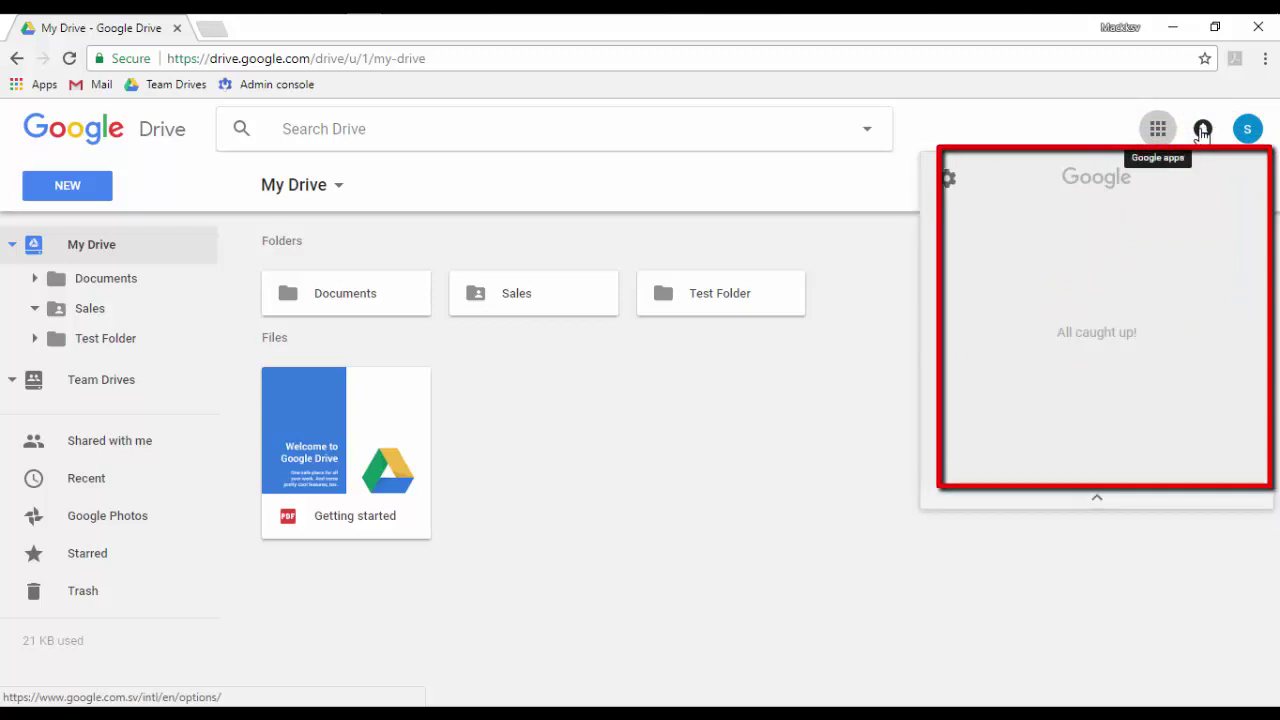
left_click(1241, 135)
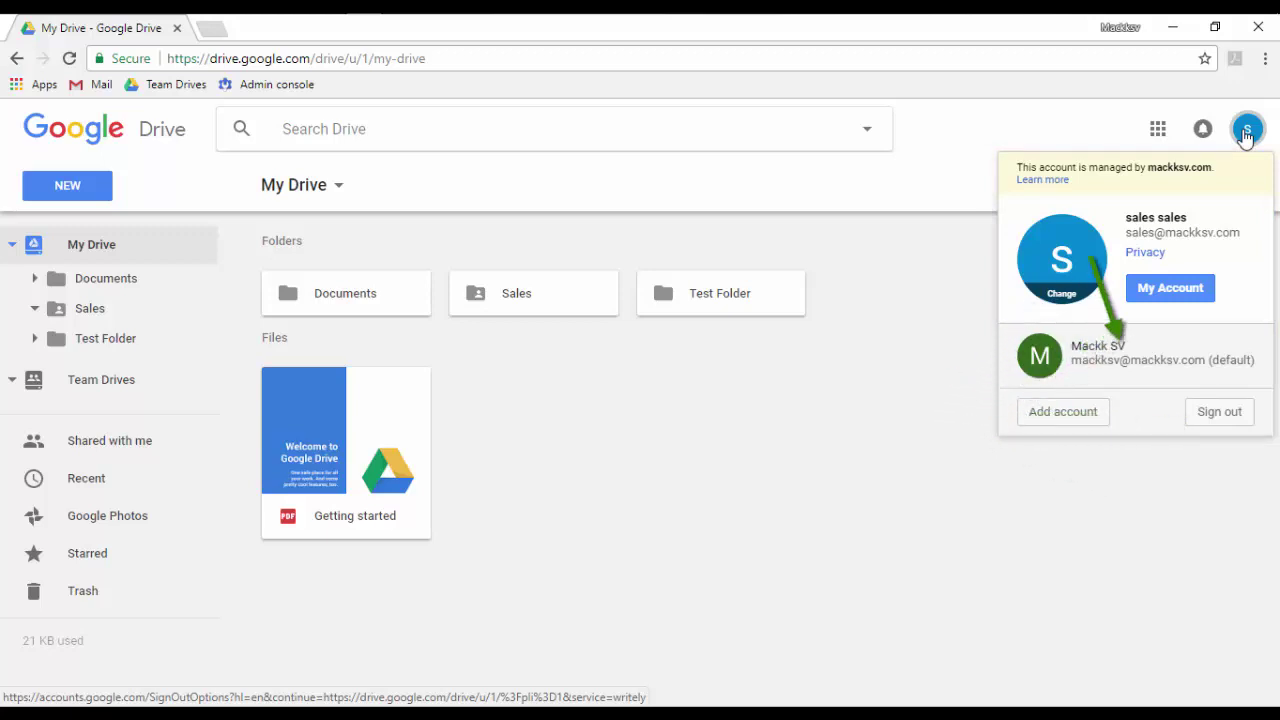
left_click(1054, 114)
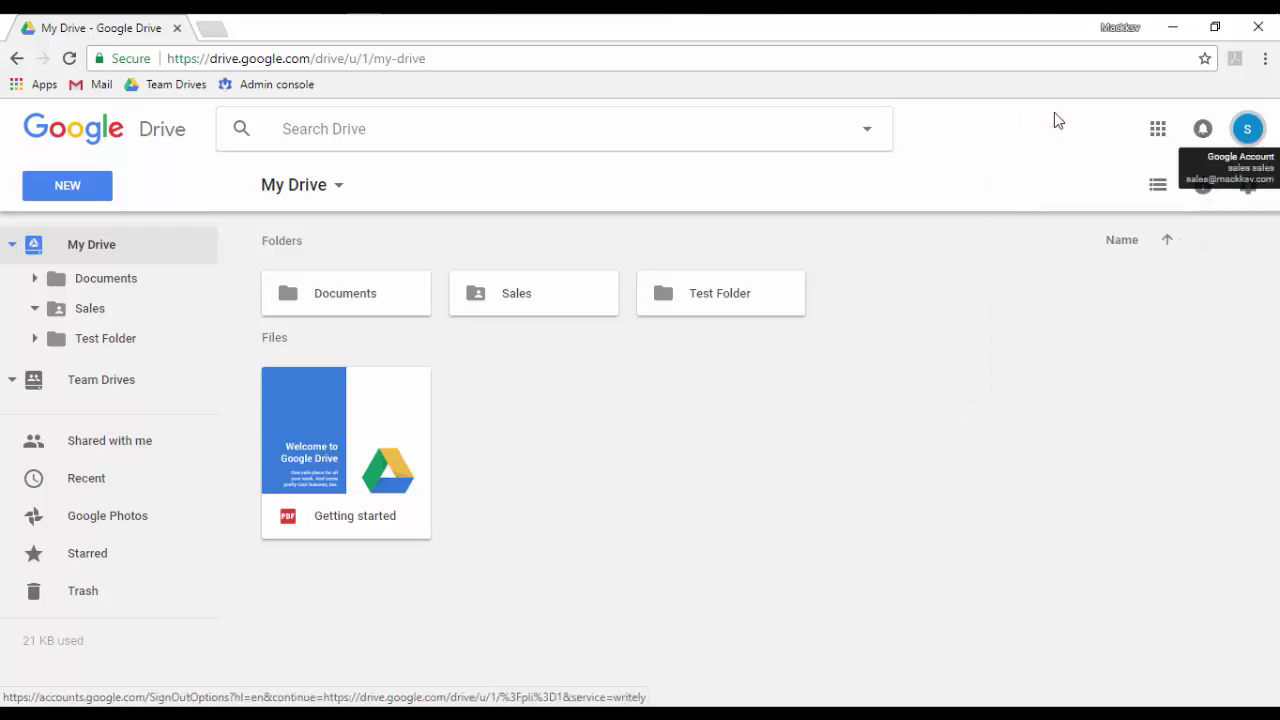
left_click(1054, 114)
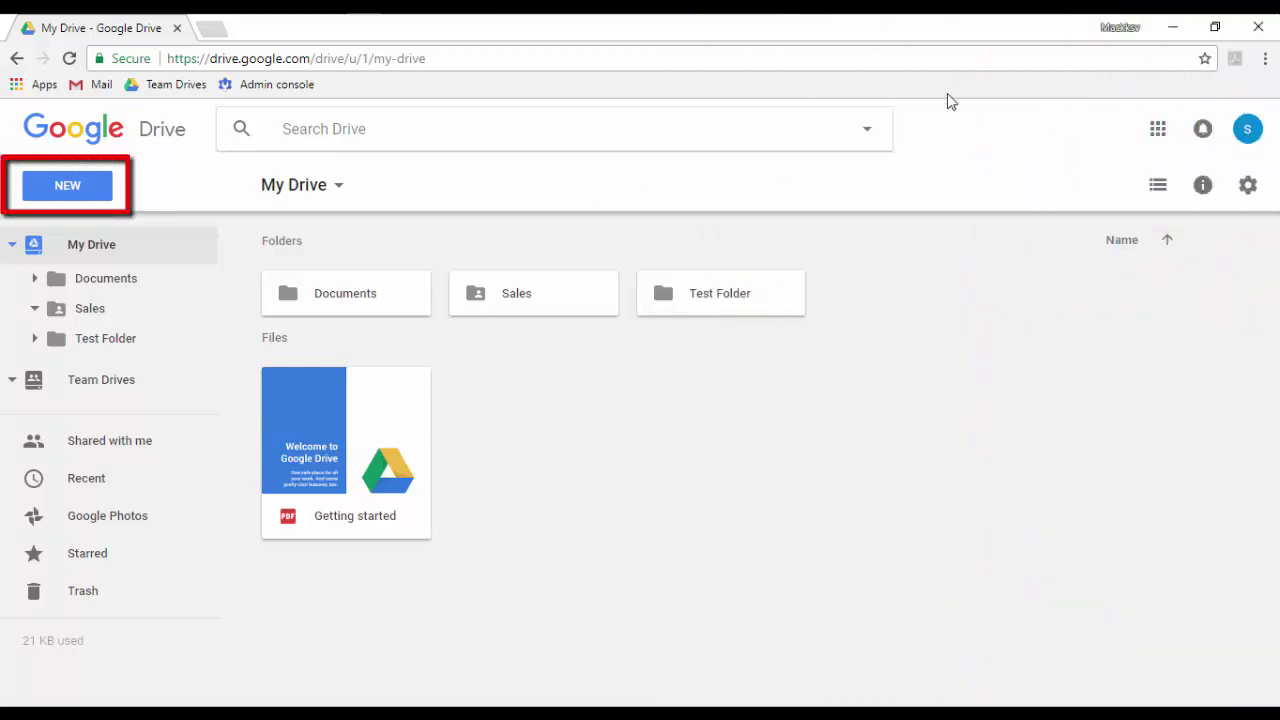
Browse the New menu and the extra actions available for Test Folder.
left_click(62, 194)
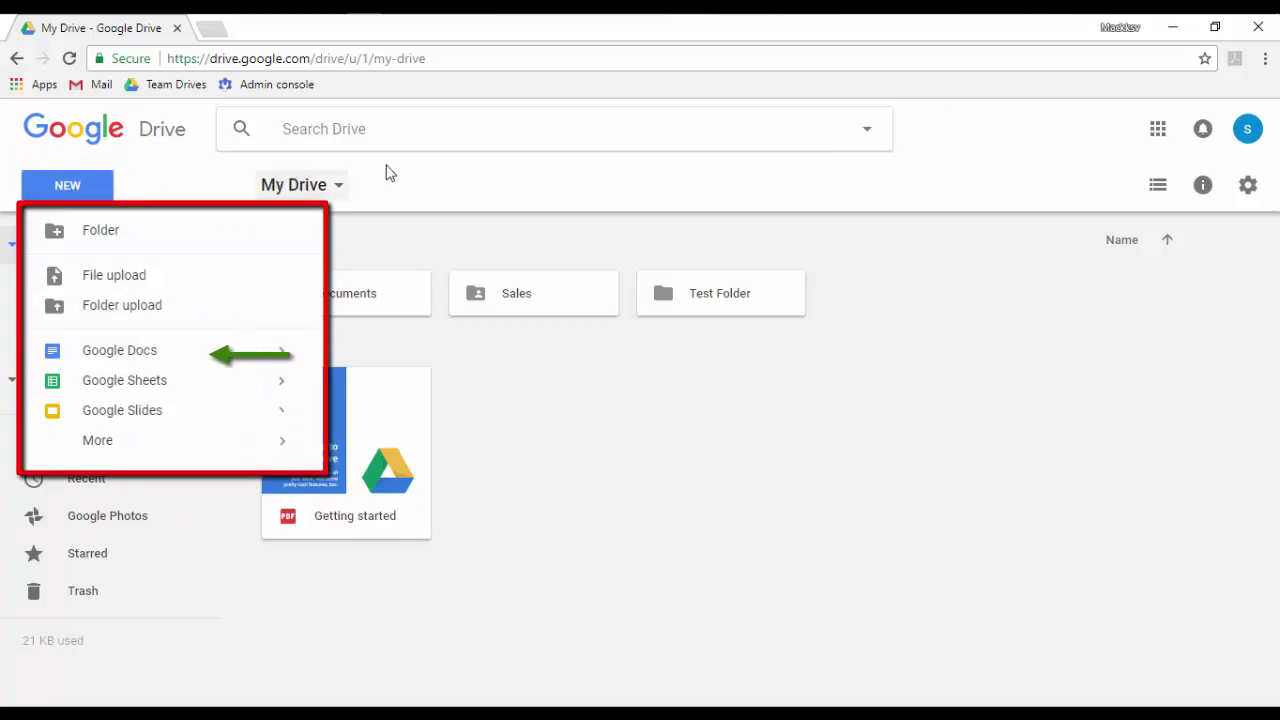
left_click(986, 155)
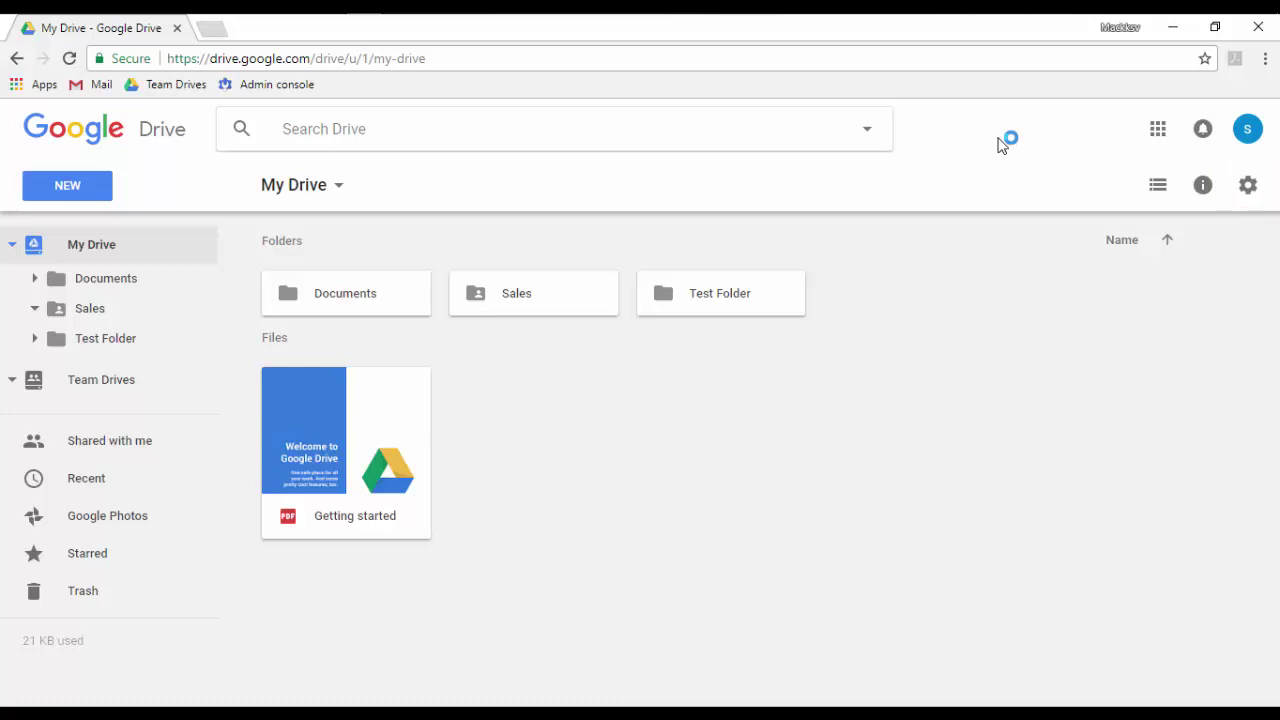
left_click(736, 290)
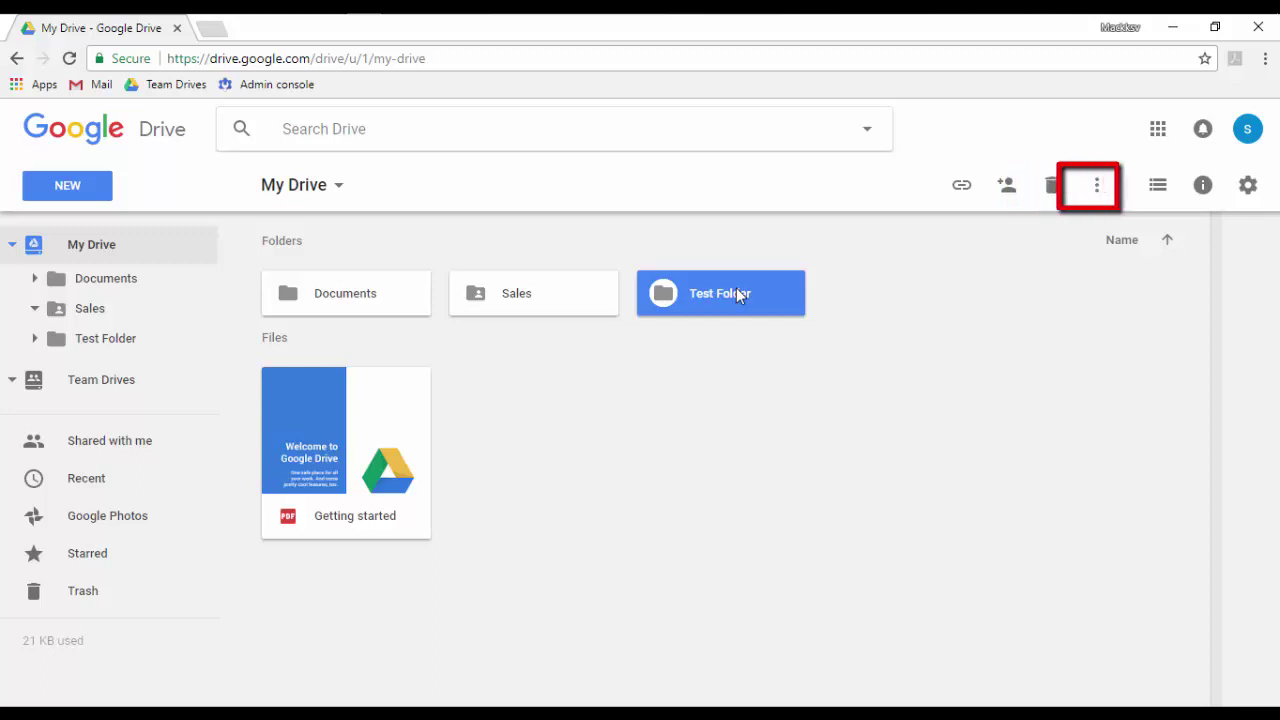
left_click(1096, 186)
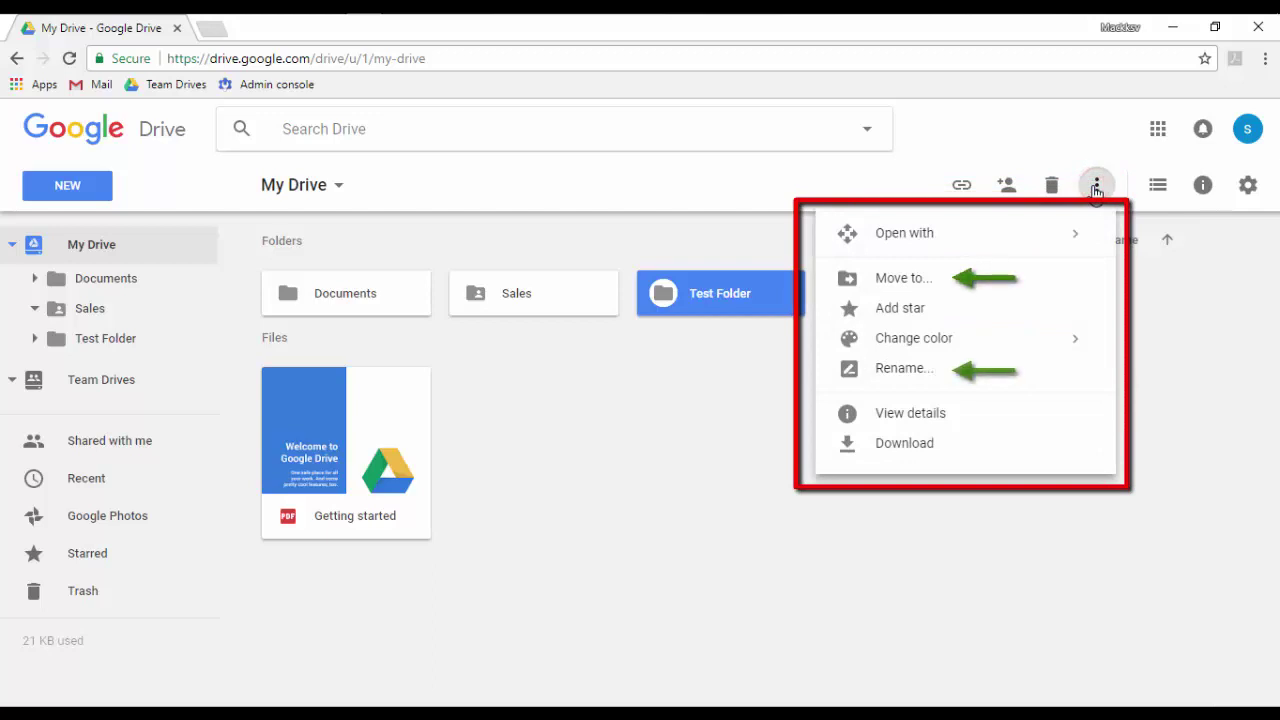
left_click(1096, 186)
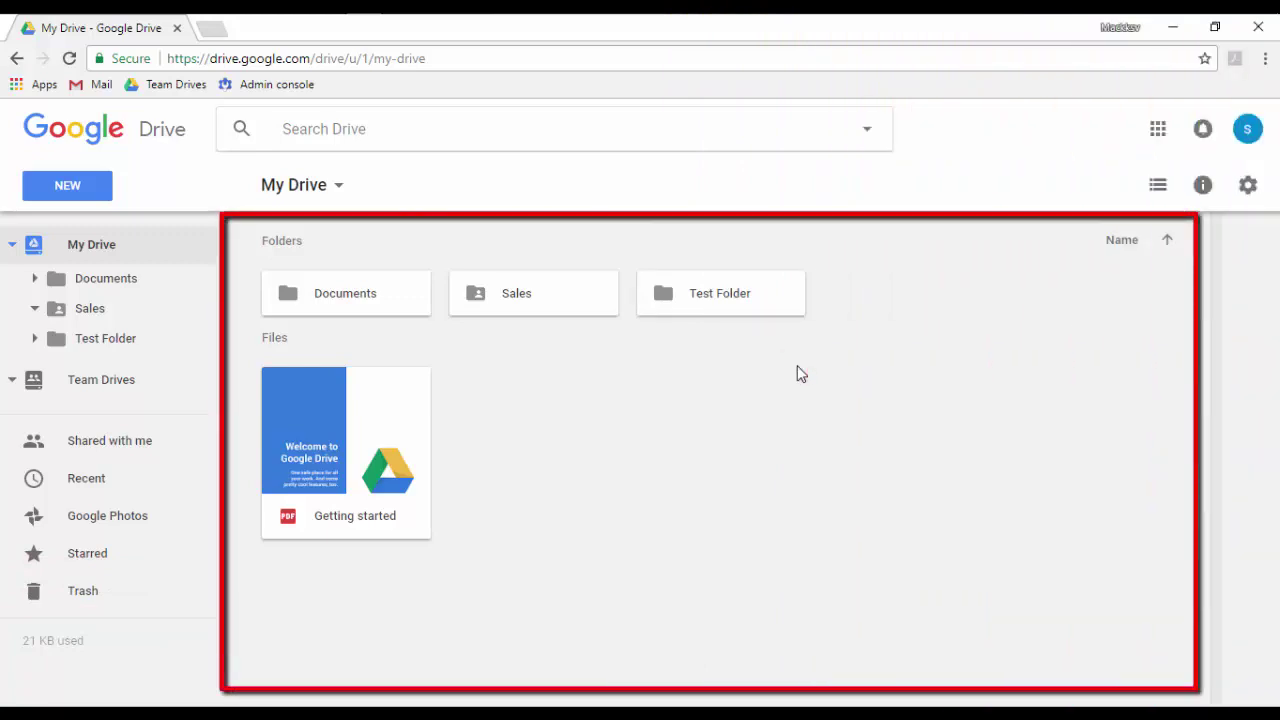
left_click(750, 314)
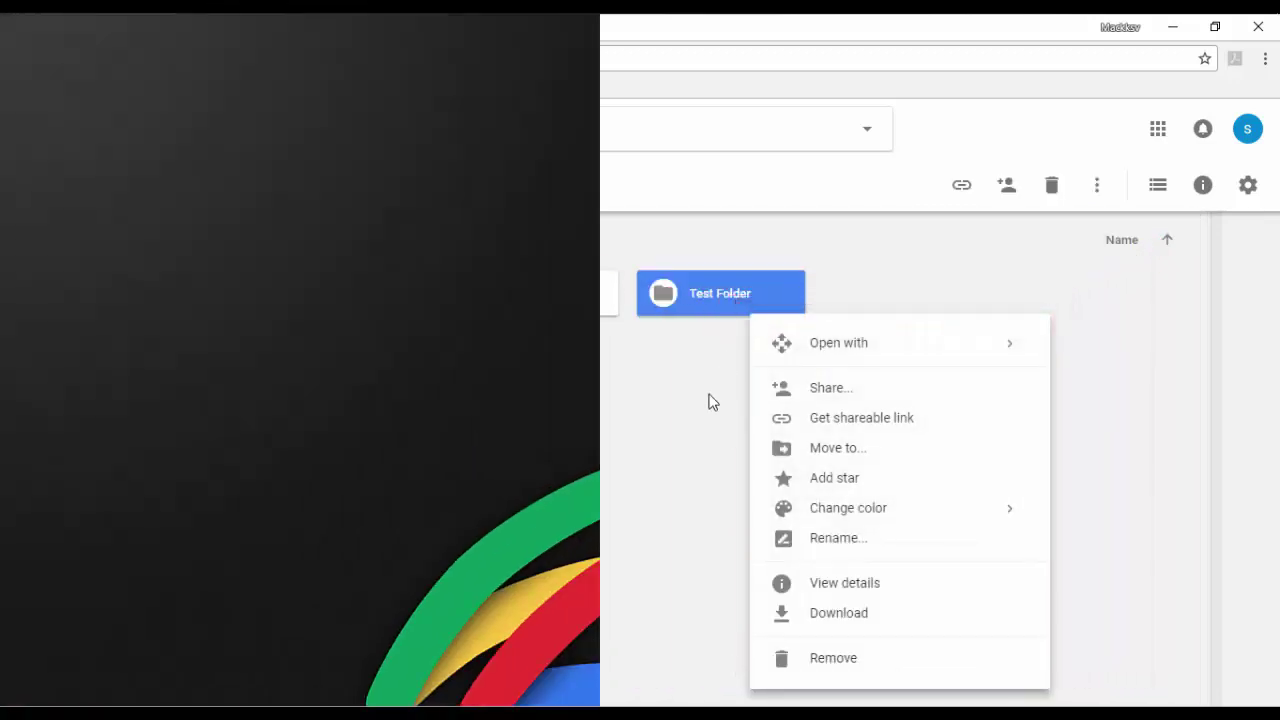
left_click(709, 398)
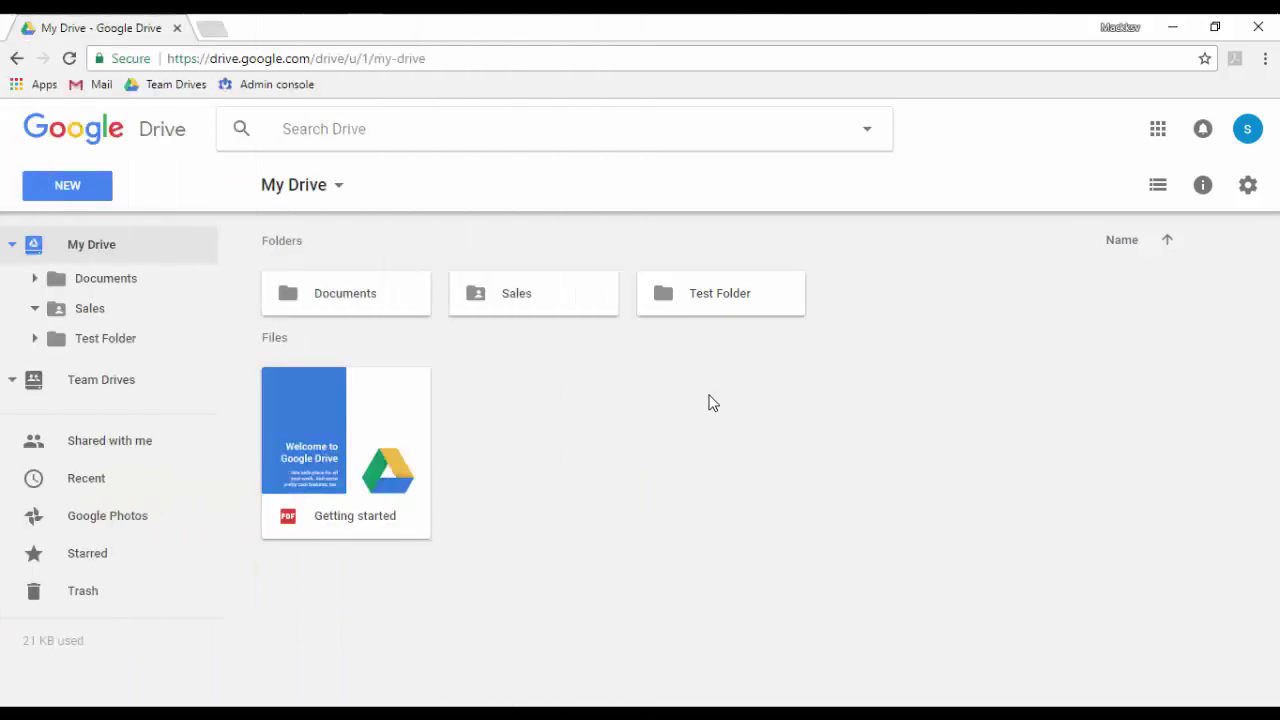
Create a new folder named 'test folder 2' in My Drive.
left_click(90, 190)
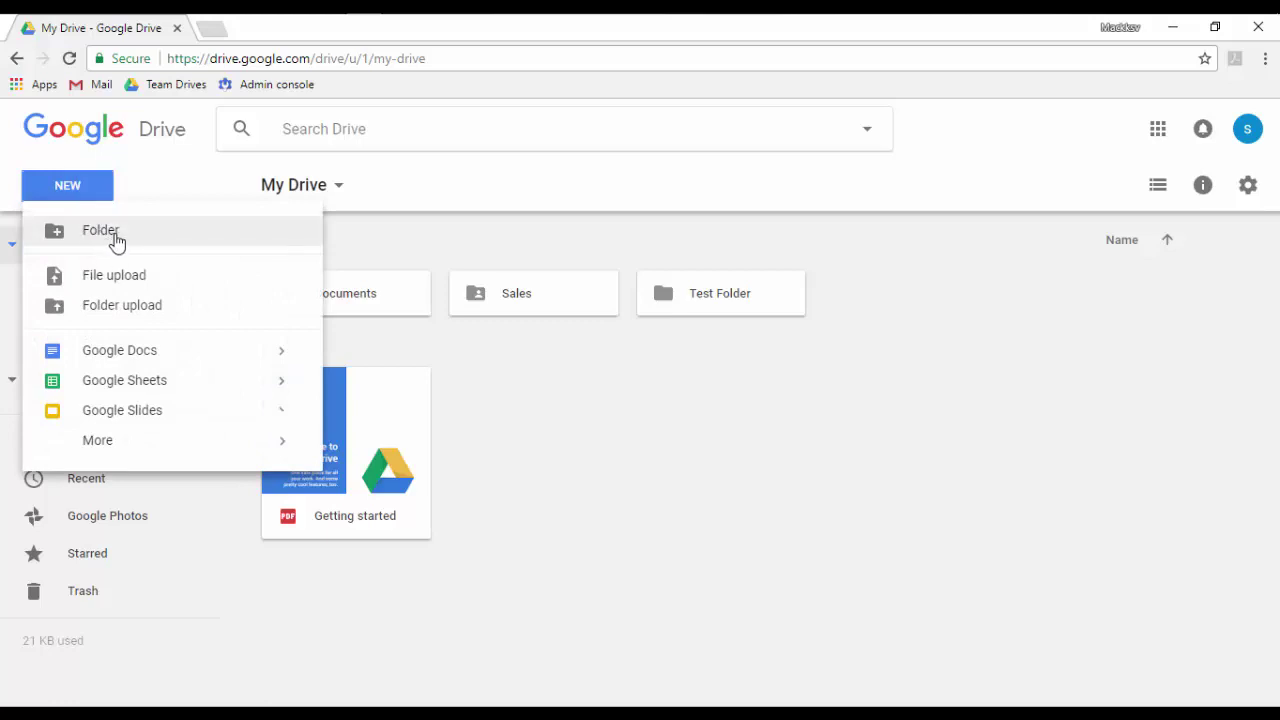
left_click(115, 231)
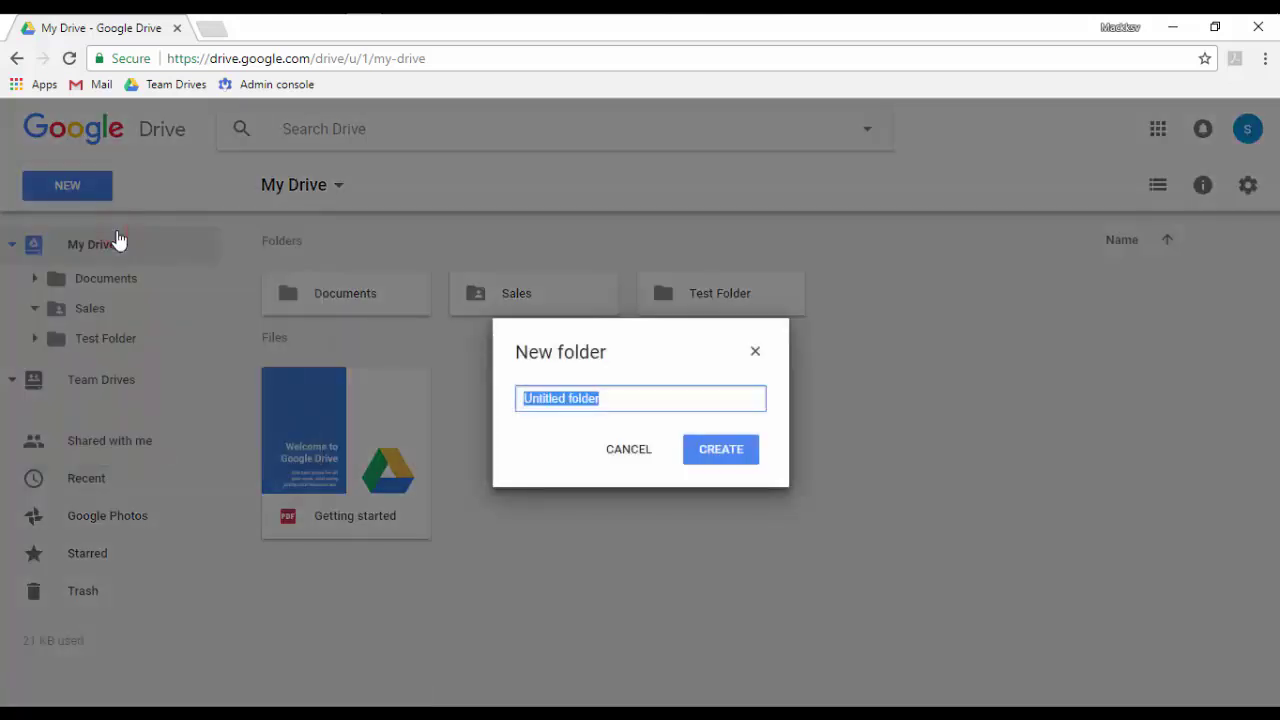
type("tes")
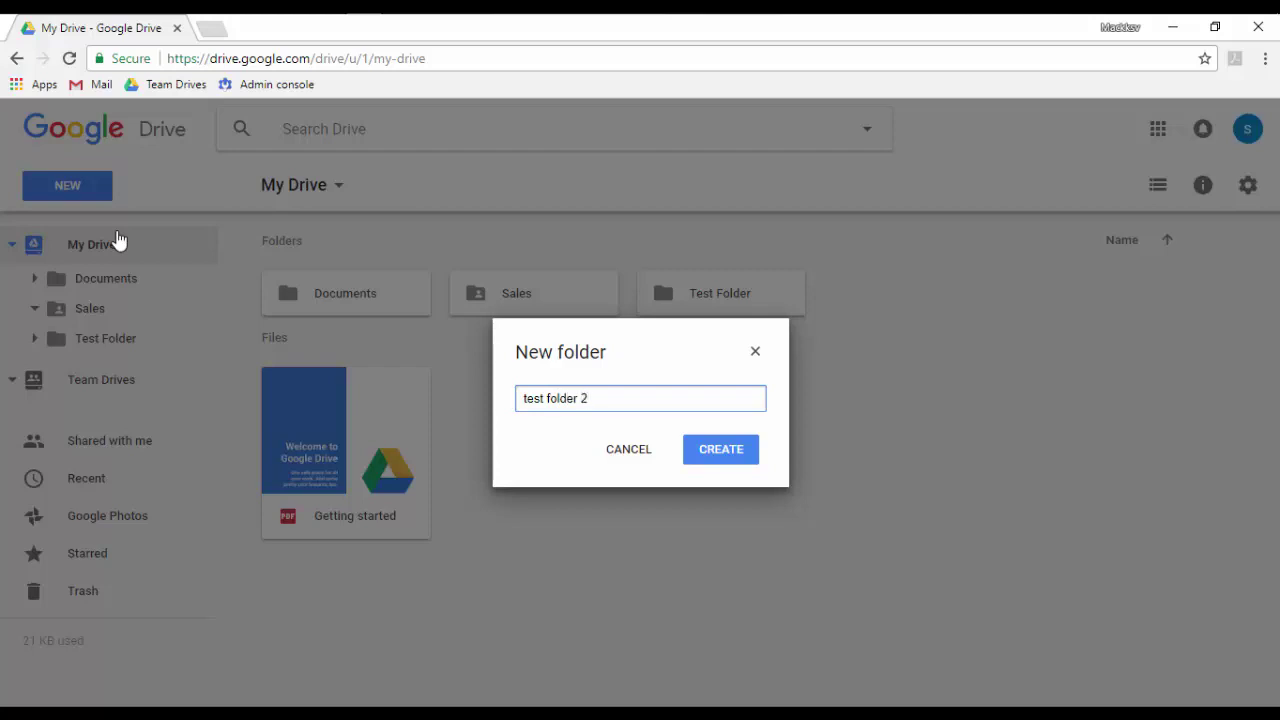
key("Return")
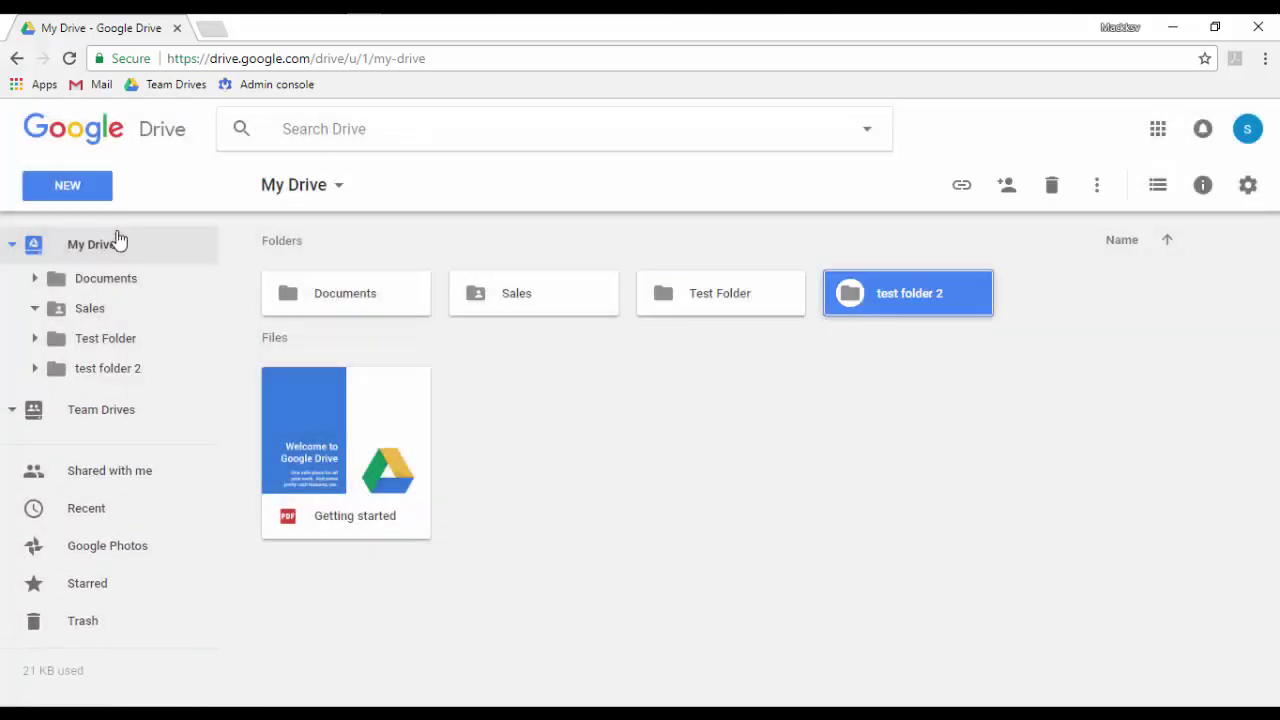
Add a subfolder named 'here' inside Test Folder, then return to My Drive.
double_click(688, 292)
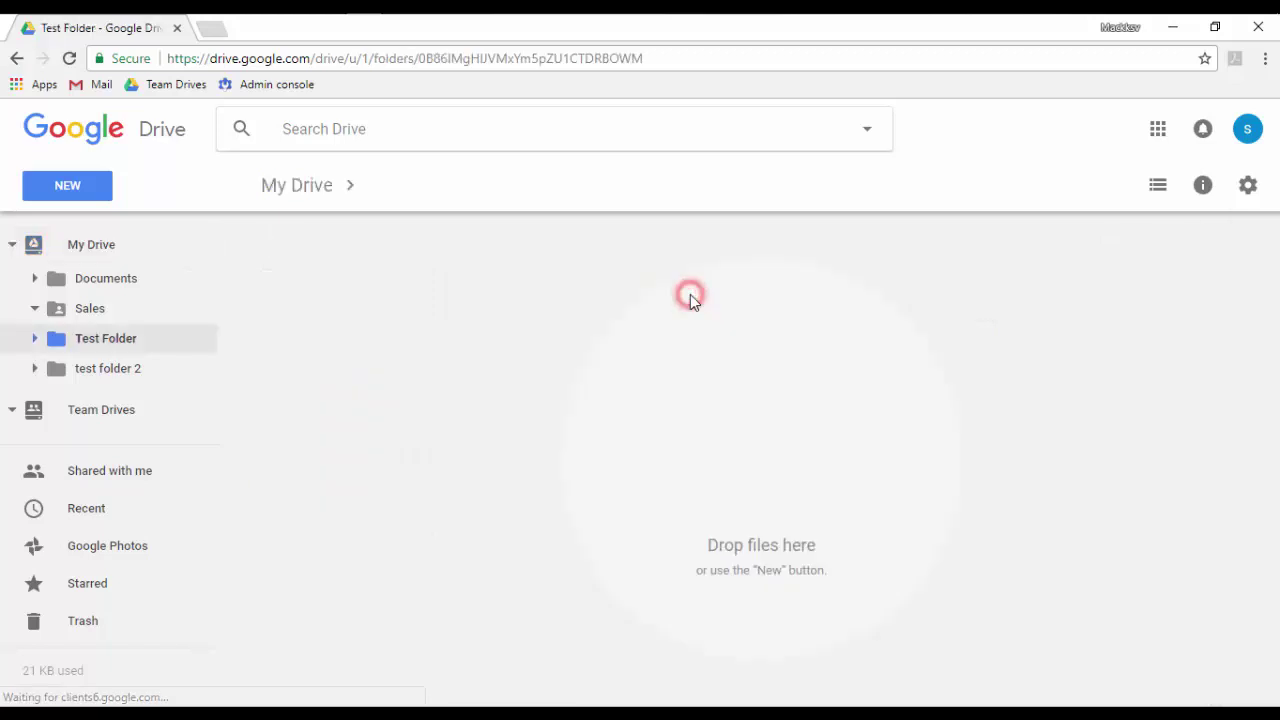
left_click(88, 187)
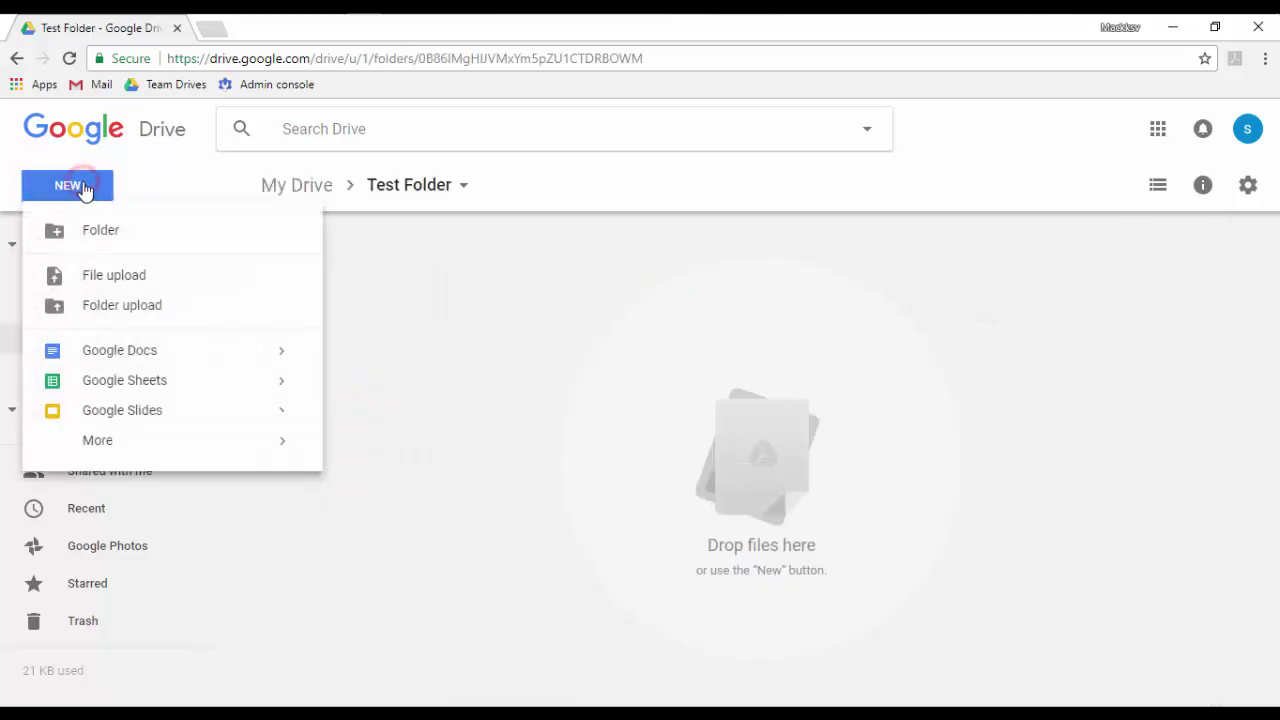
left_click(106, 239)
type("here")
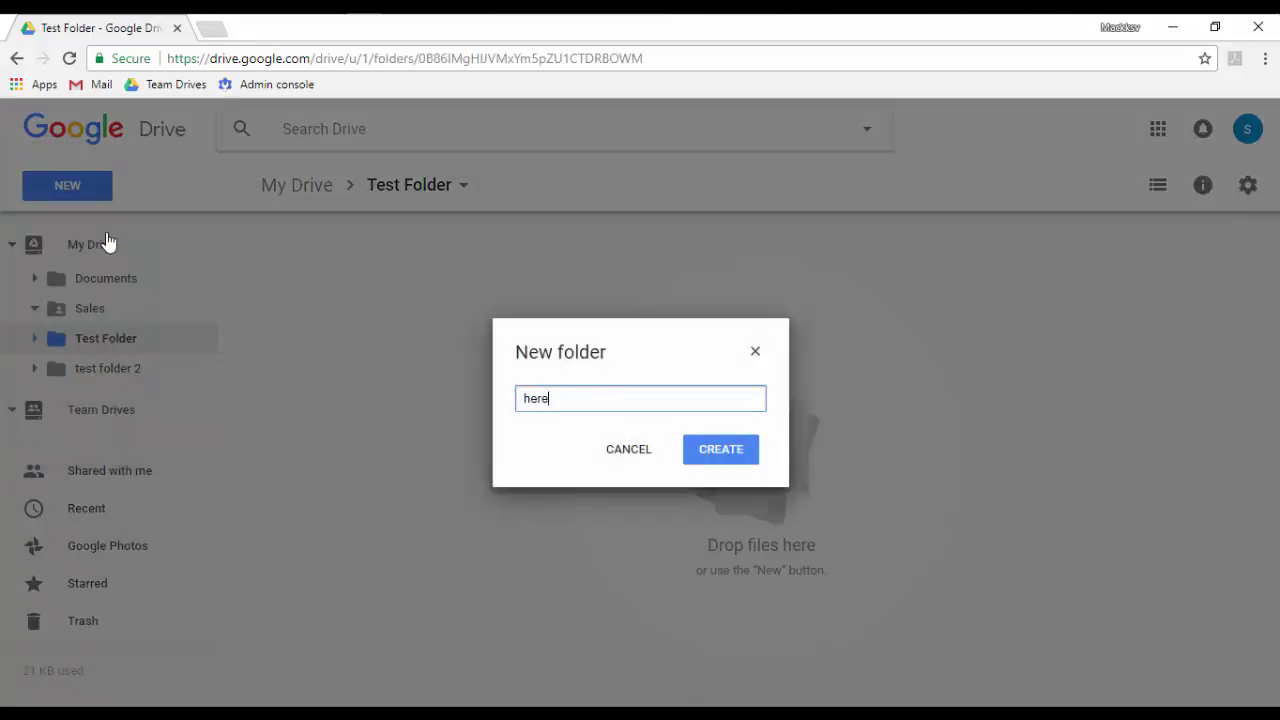
key("Return")
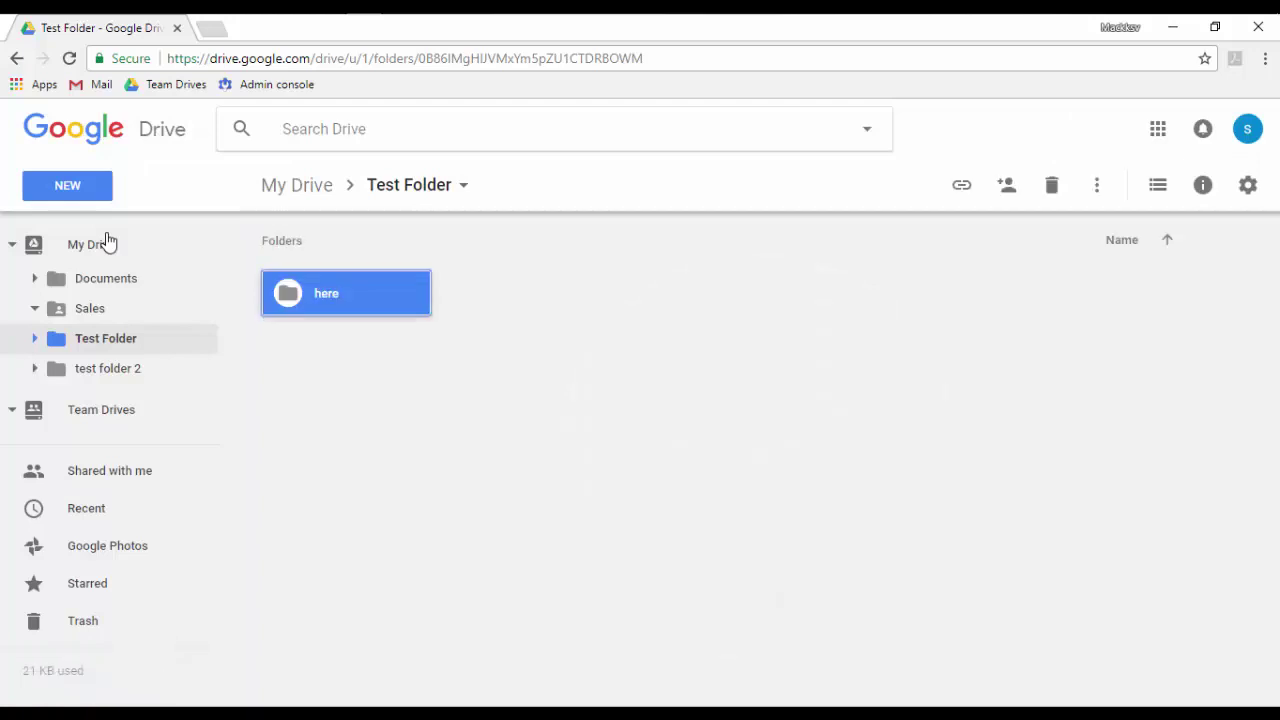
left_click(105, 251)
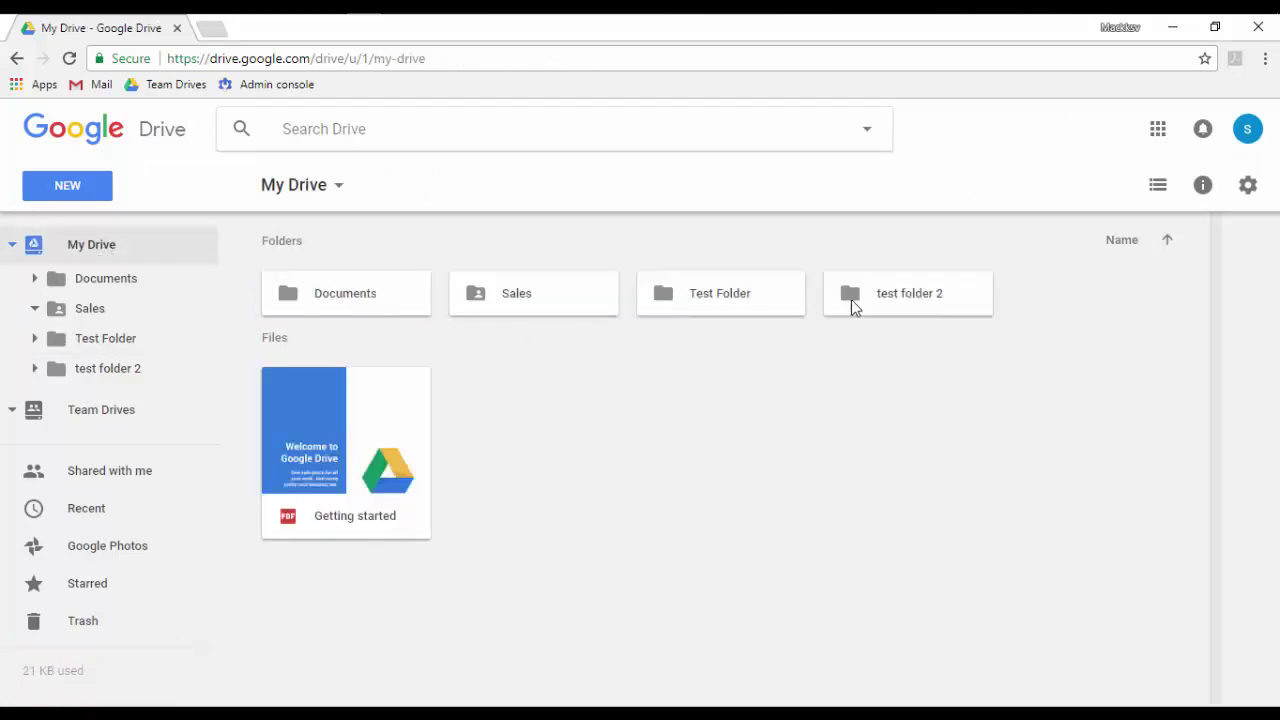
Inside test folder 2, make a 'test' subfolder from the right-click menu, then return to My Drive.
double_click(880, 297)
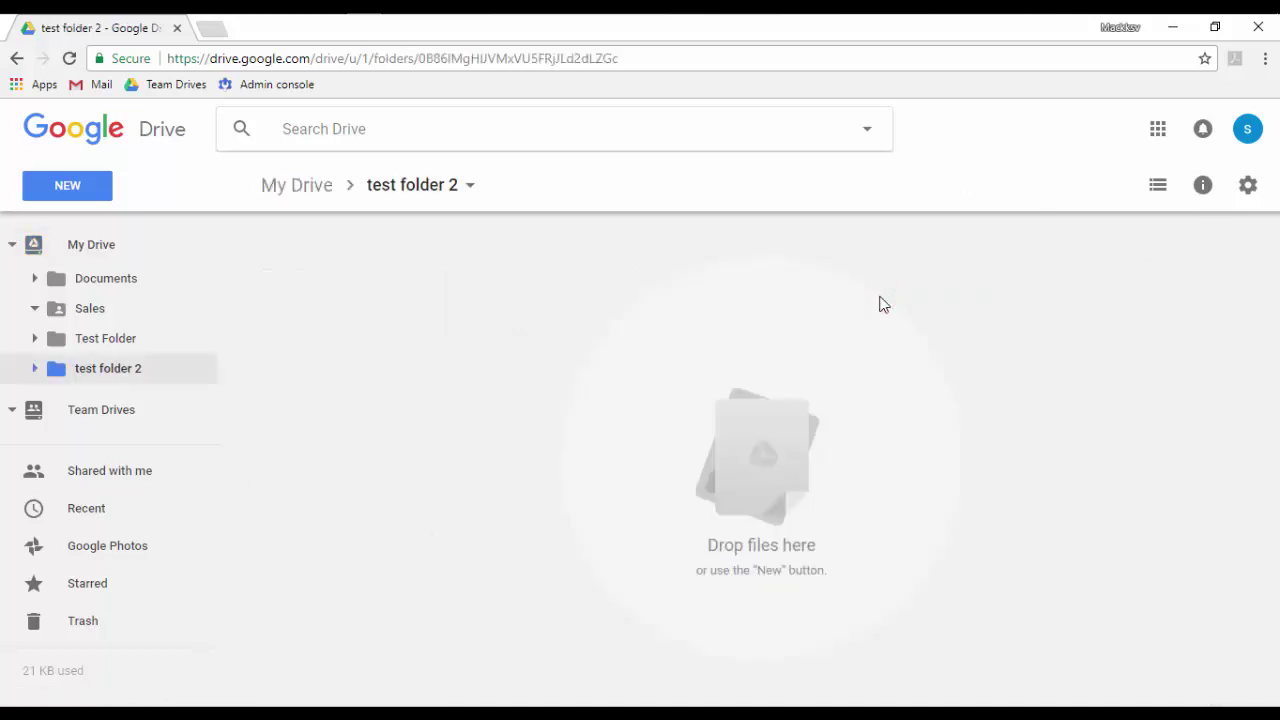
right_click(653, 351)
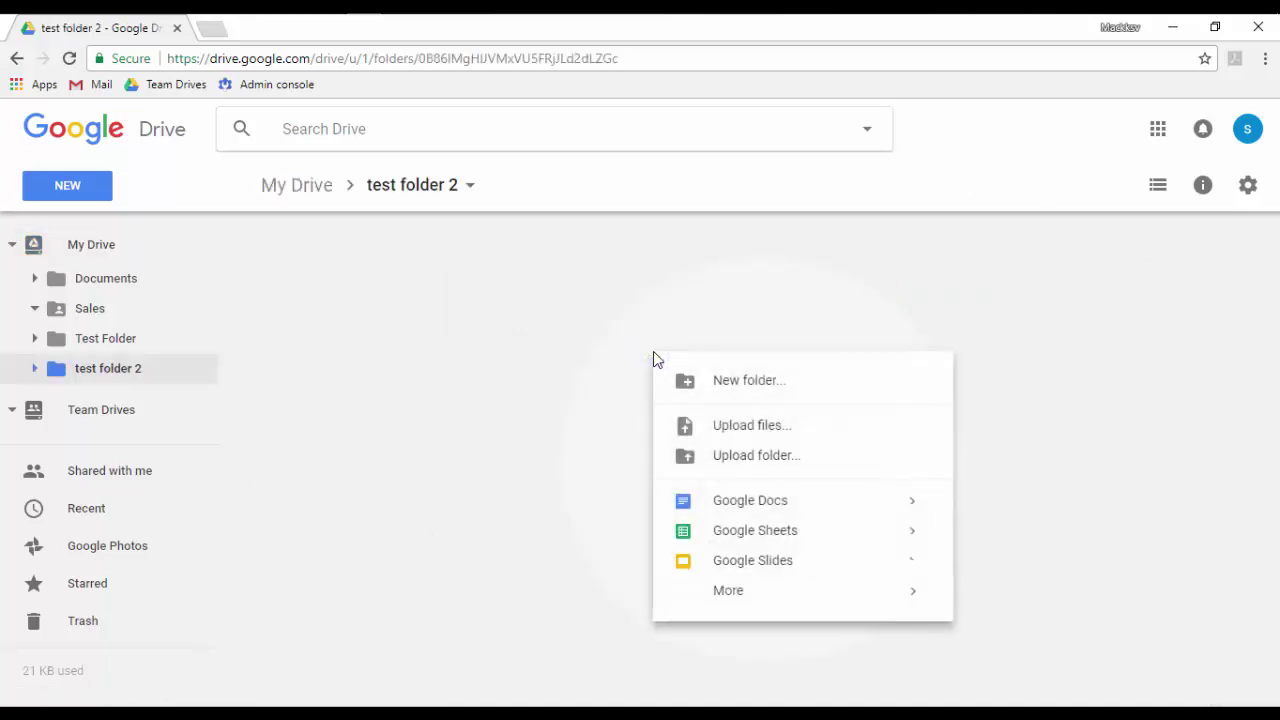
left_click(740, 378)
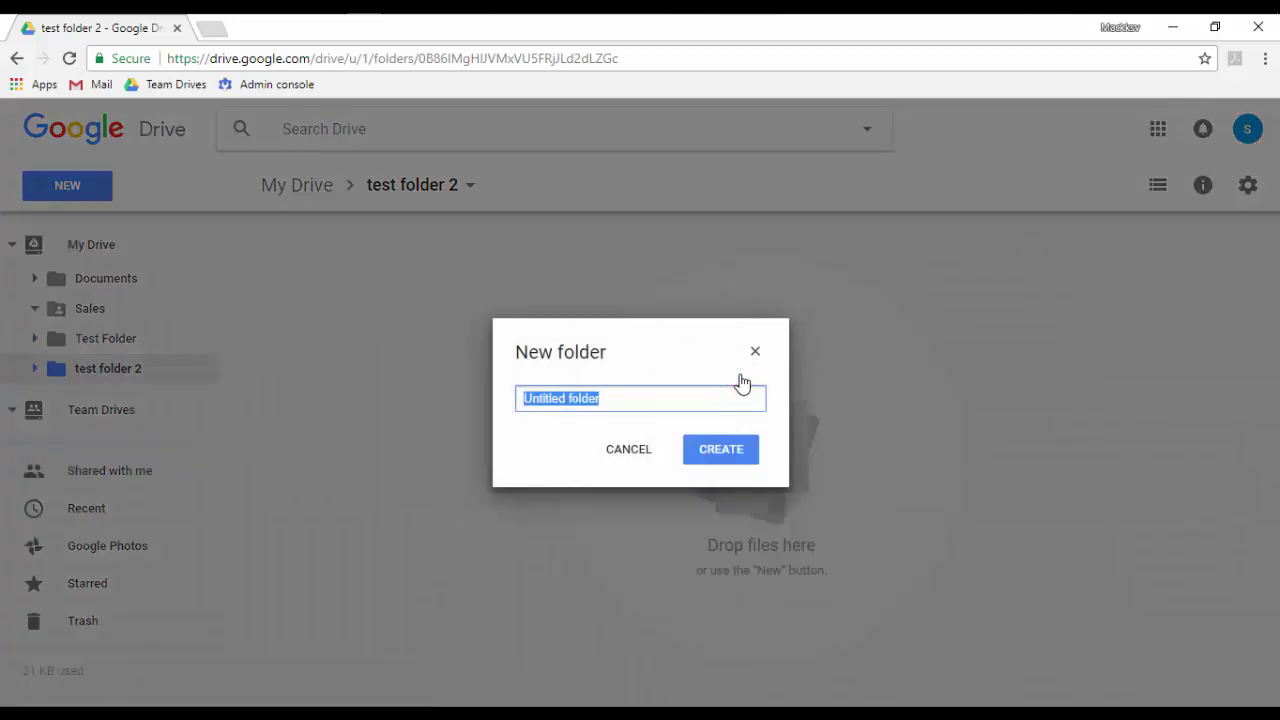
type("test")
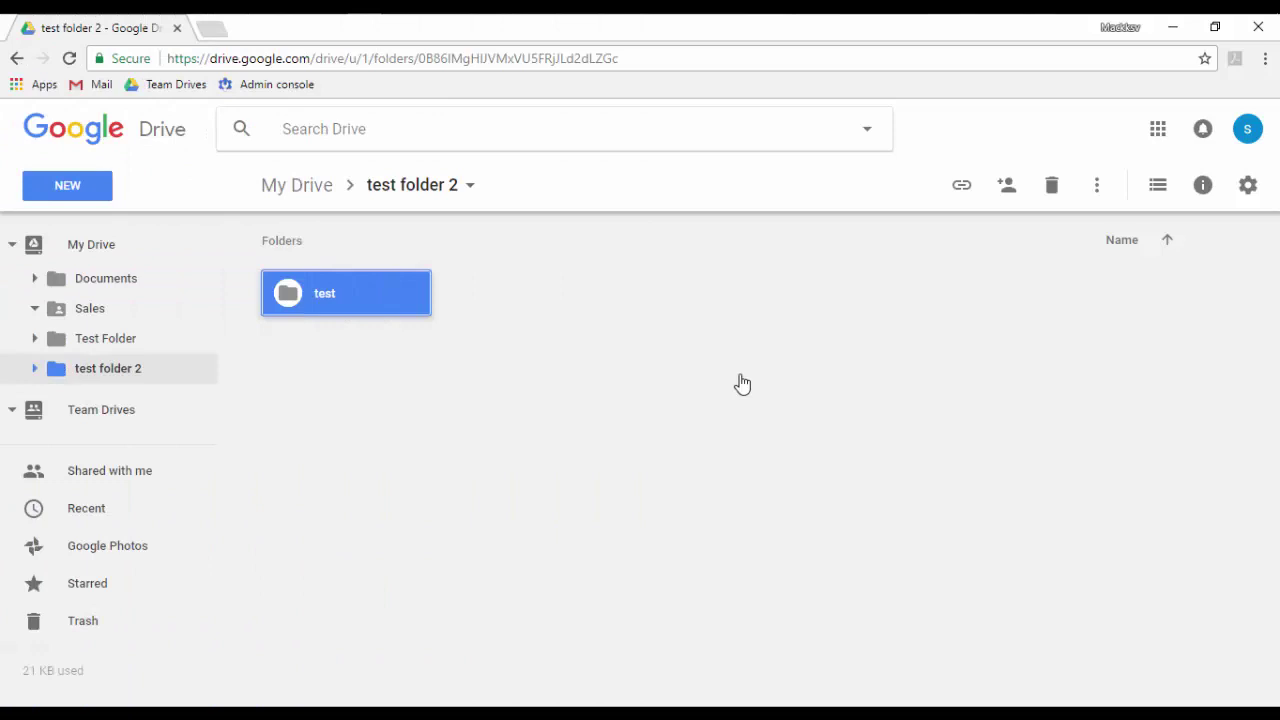
left_click(86, 248)
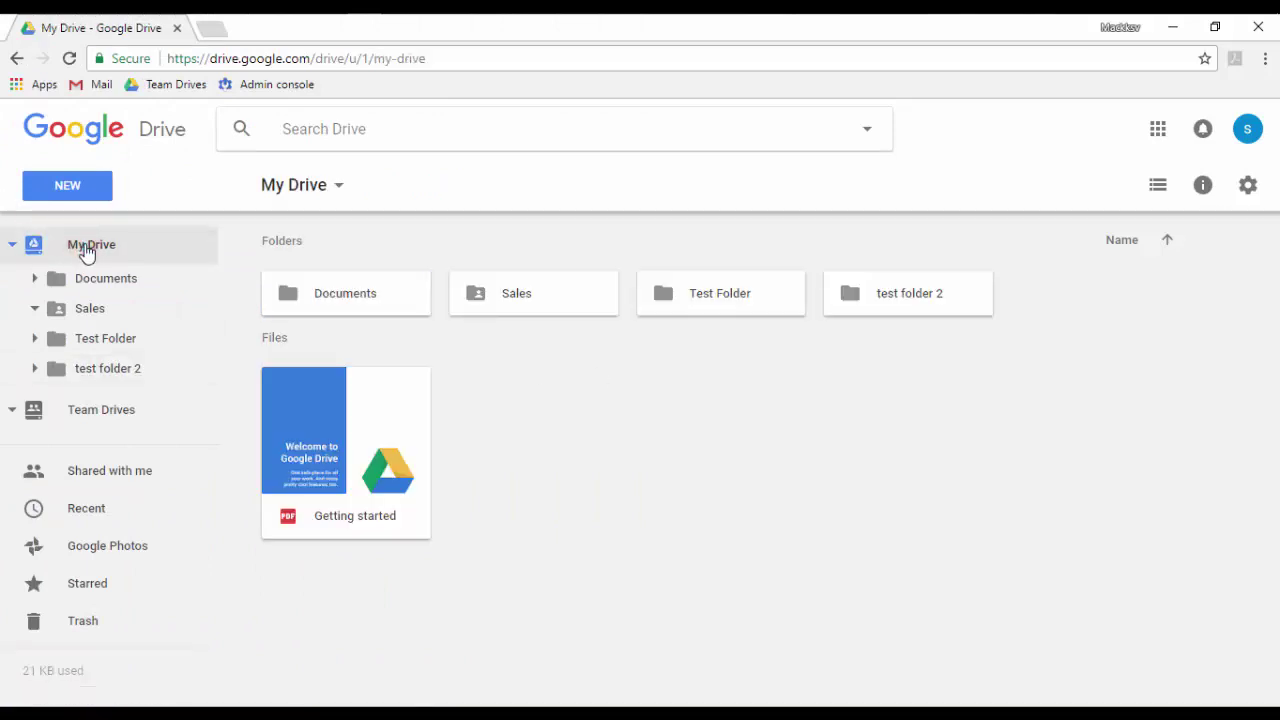
Select Sales, Test Folder and test folder 2 together and move them into Documents.
left_click(857, 298)
key("shift")
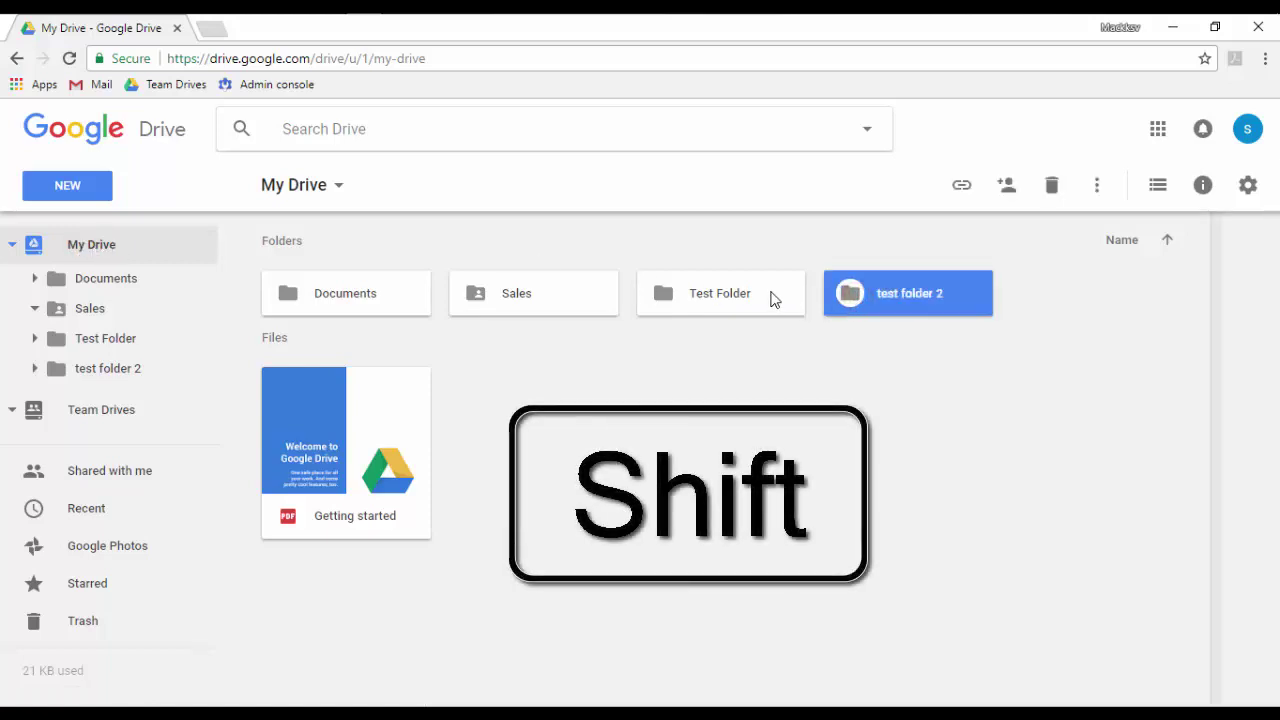
left_click(573, 296, "shift")
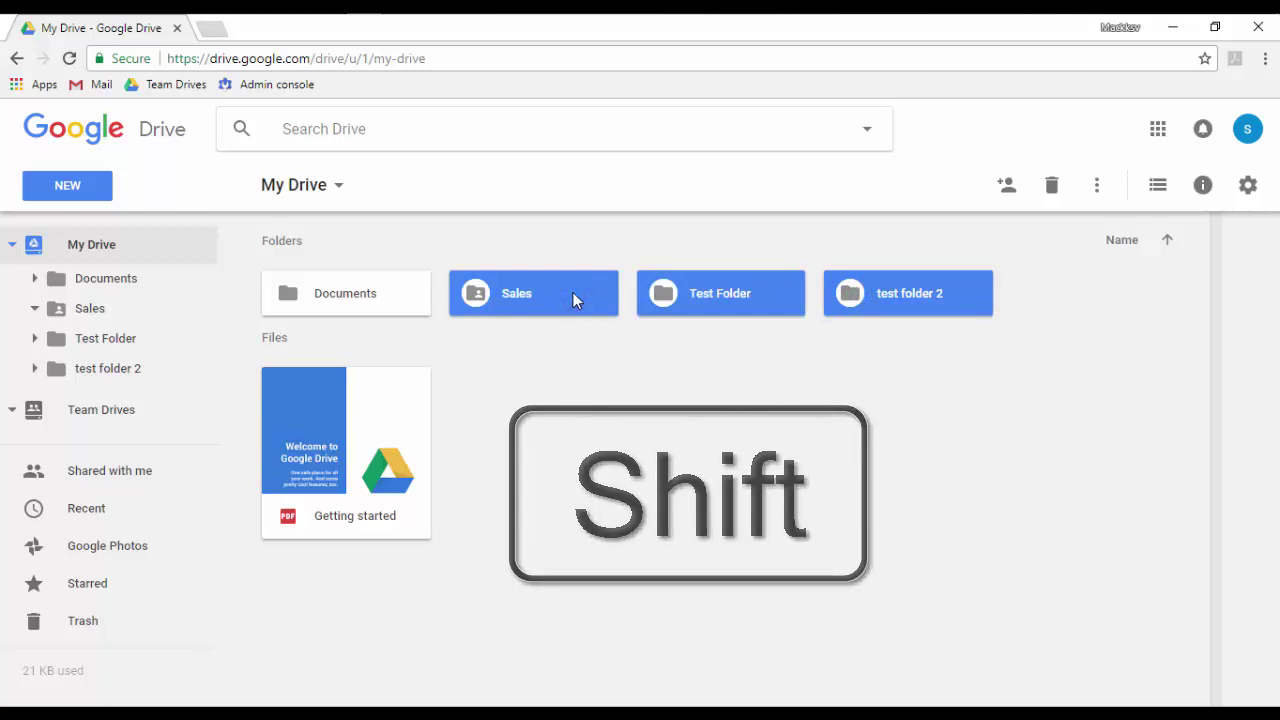
left_click_drag(573, 292, 543, 343)
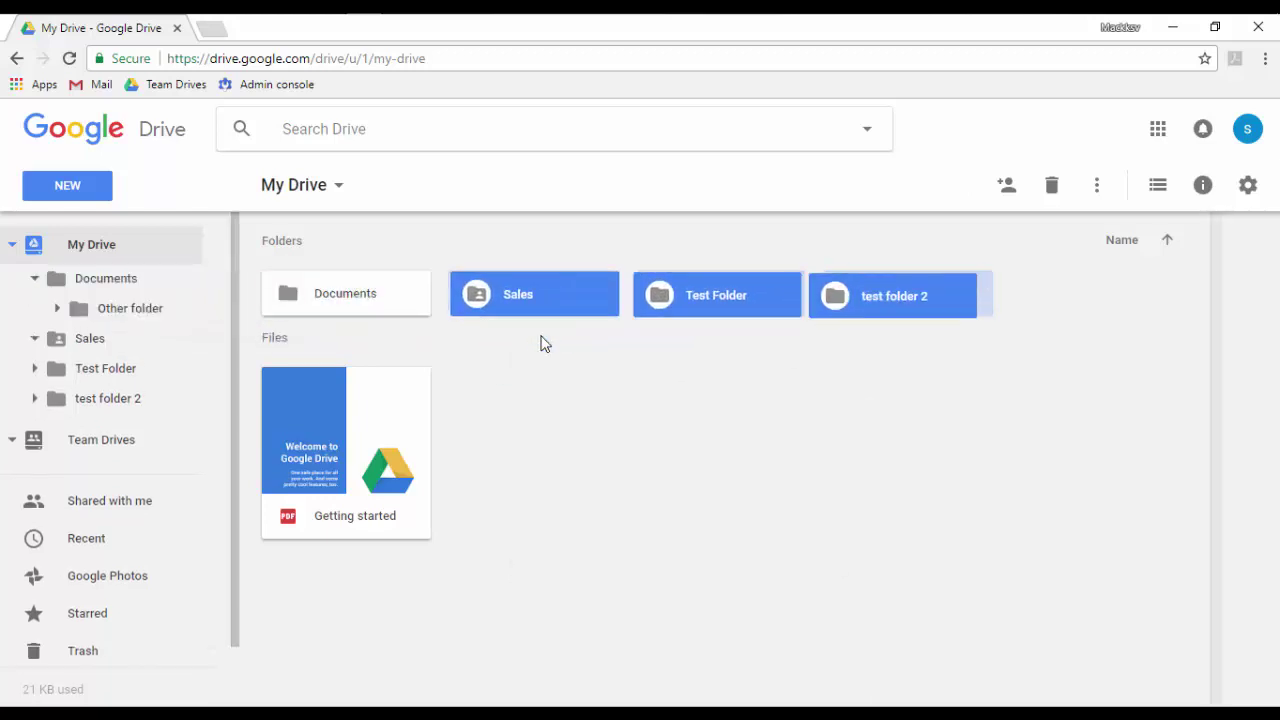
right_click(702, 299)
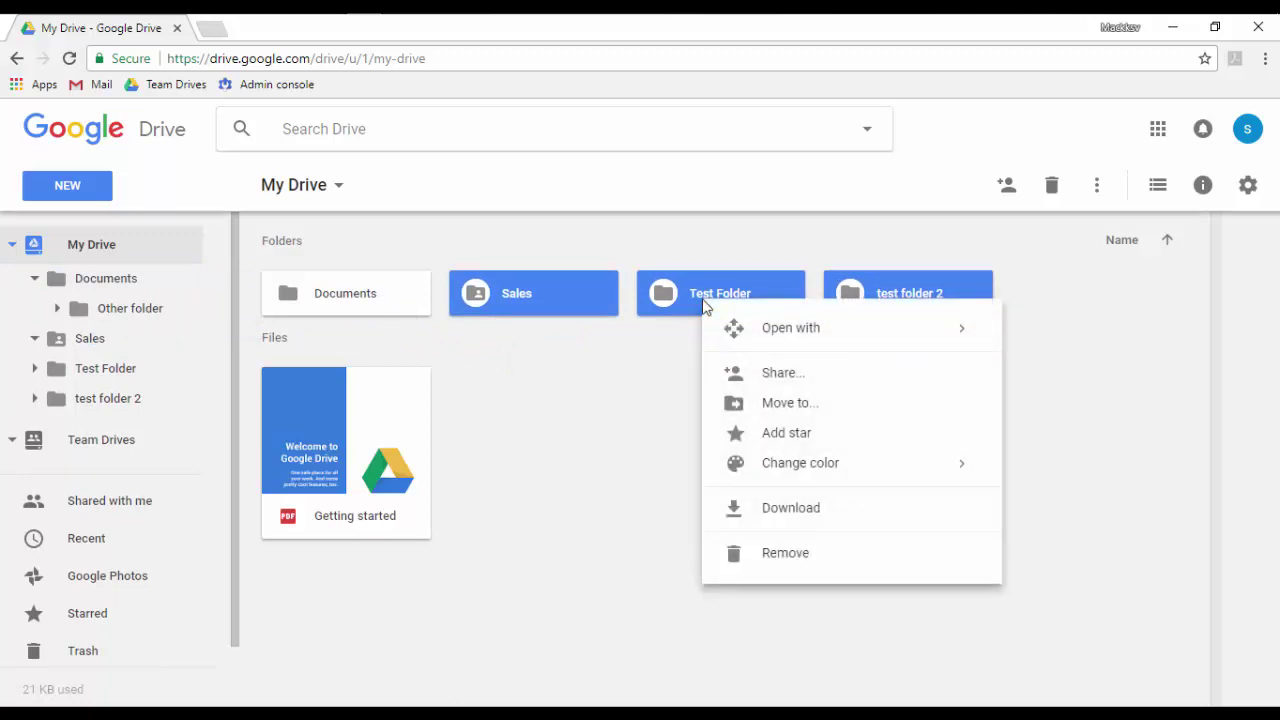
left_click(791, 408)
left_click(903, 395)
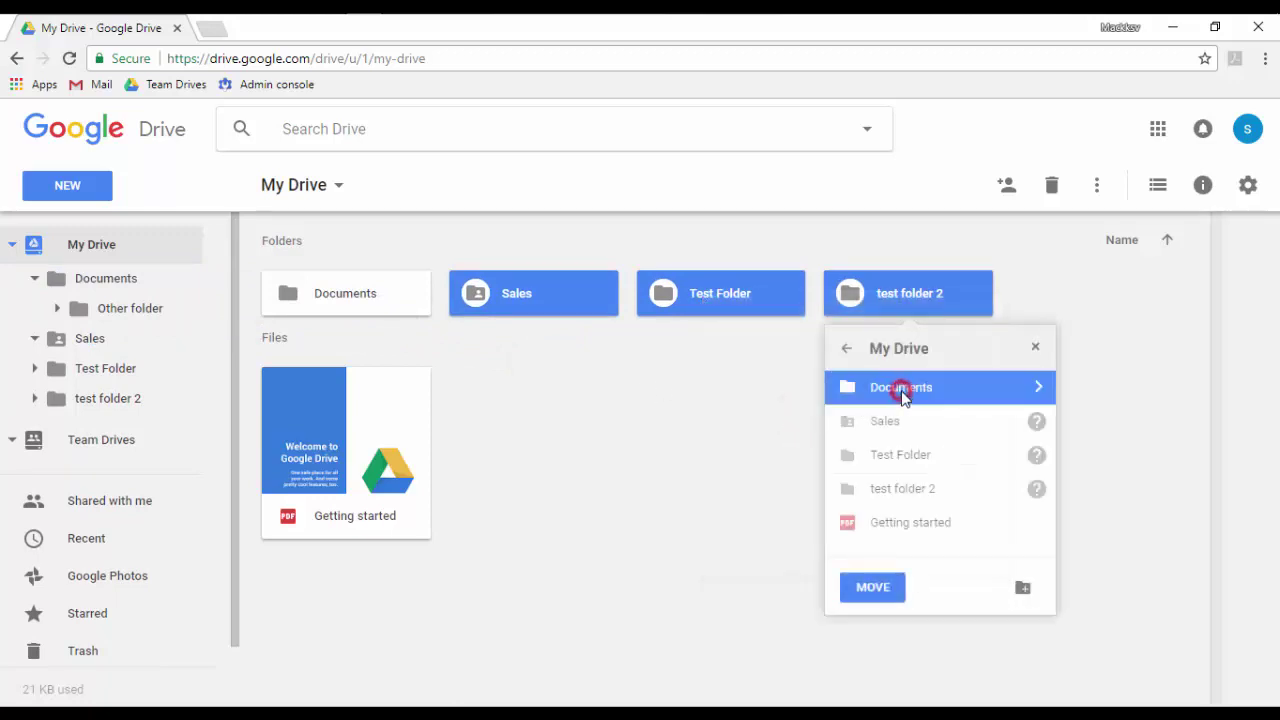
left_click(872, 588)
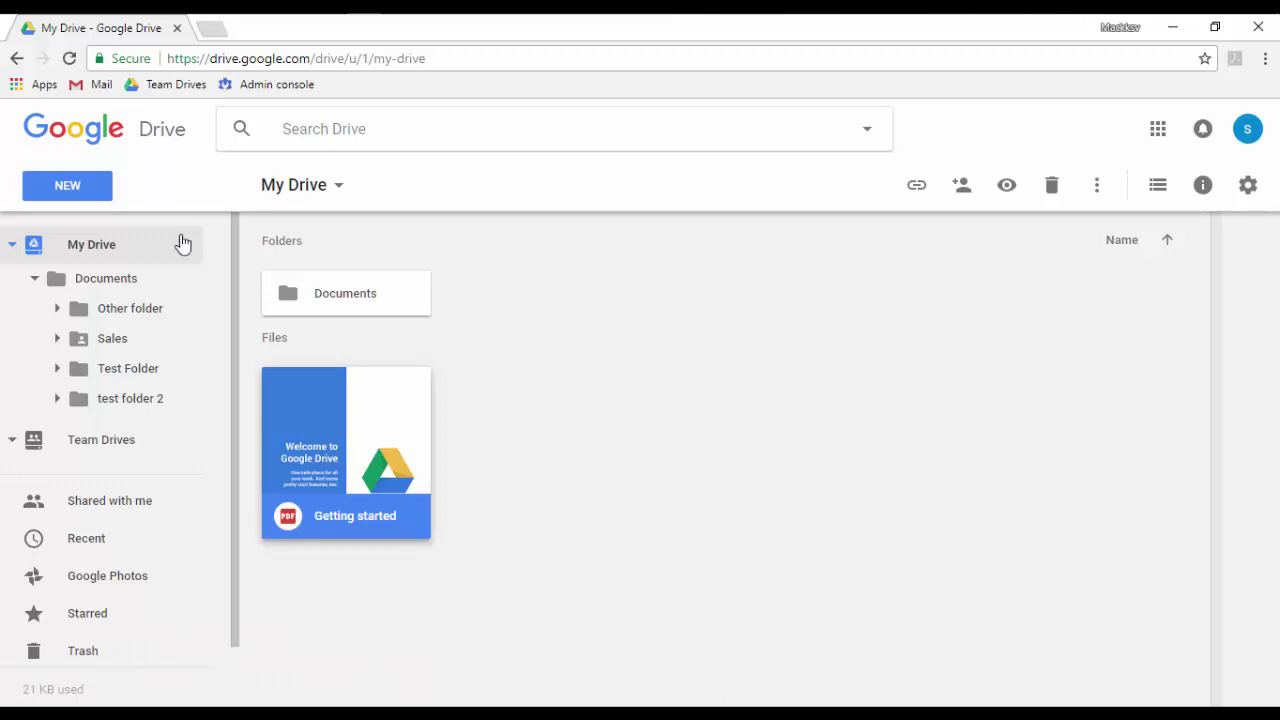
left_click(86, 195)
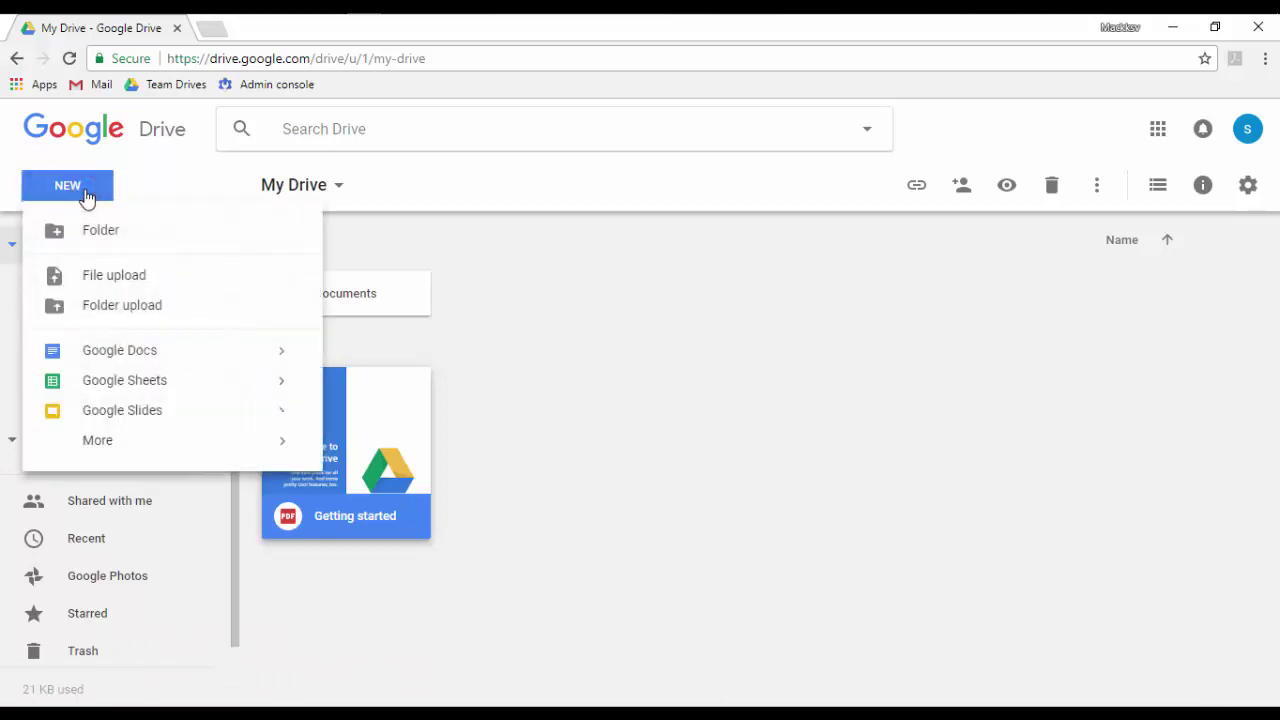
right_click(626, 362)
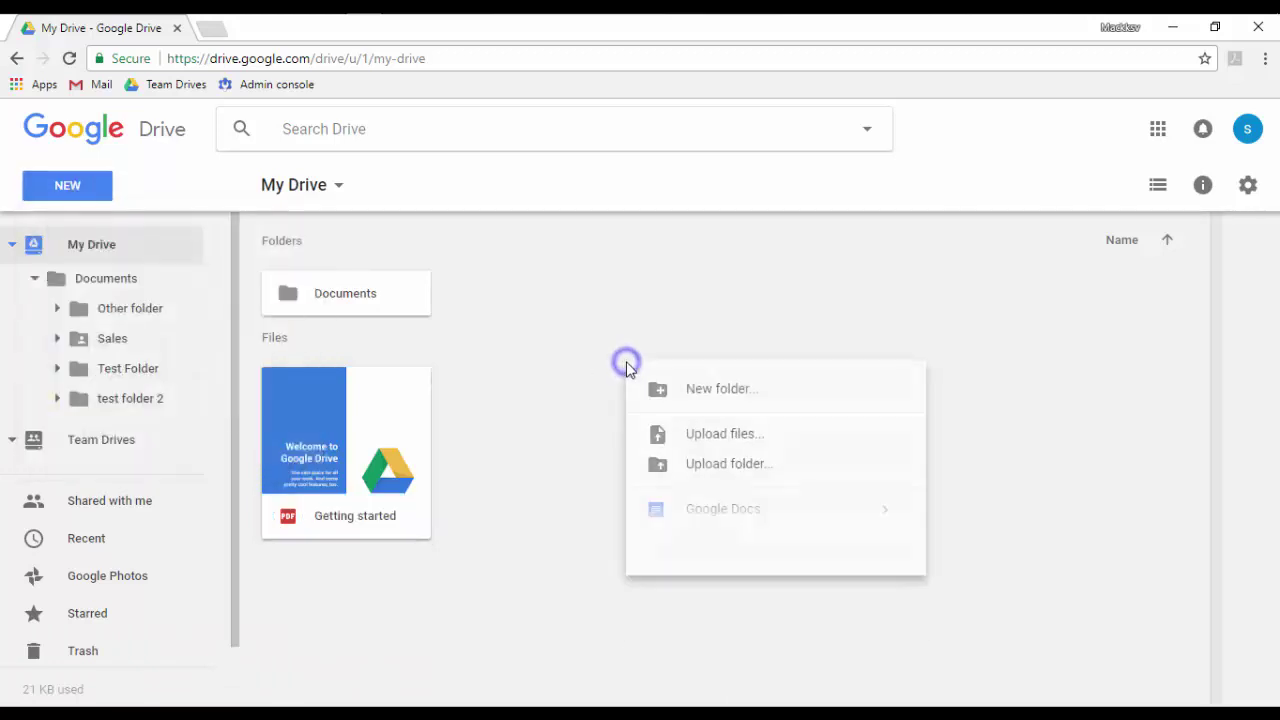
left_click(781, 447)
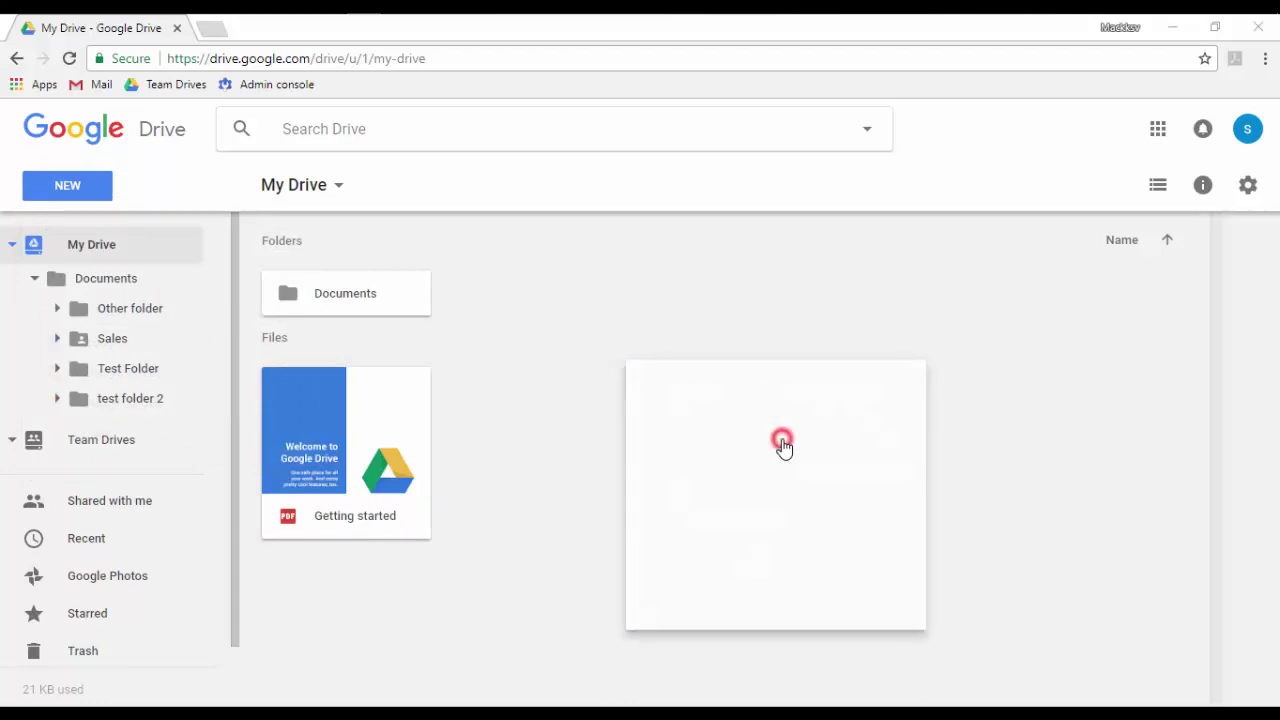
left_click(574, 440)
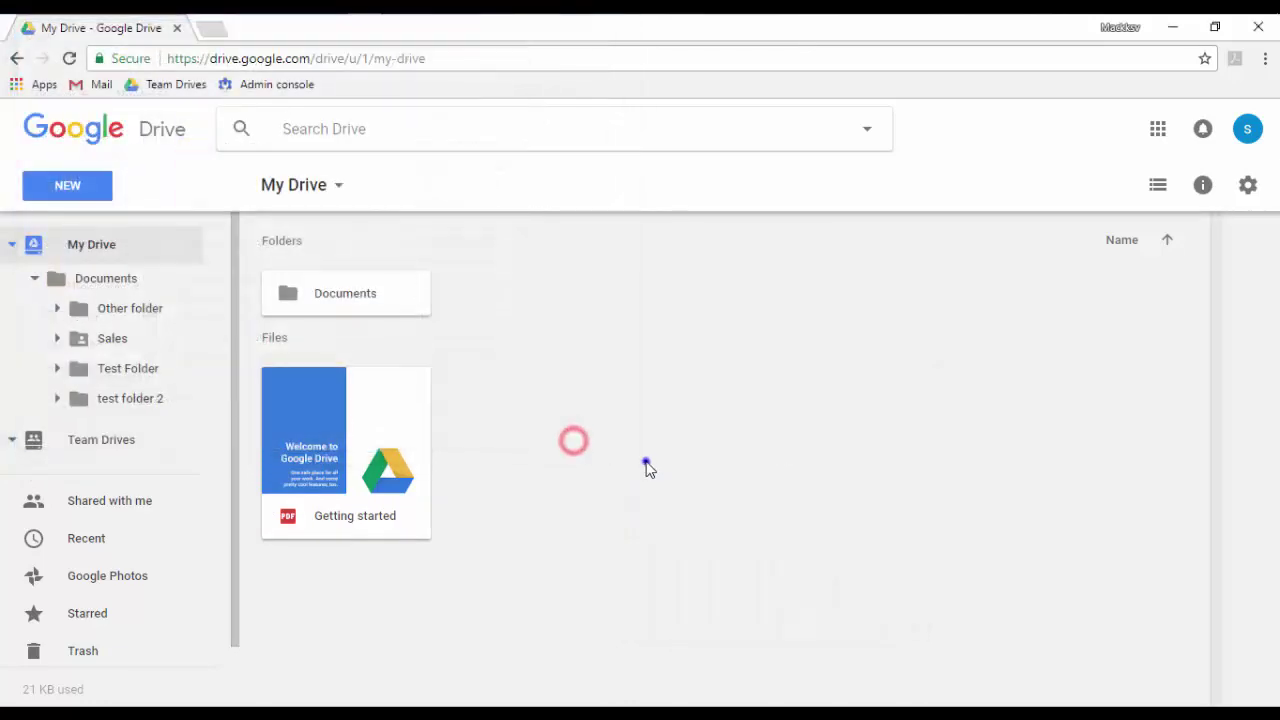
right_click(646, 461)
left_click(743, 298)
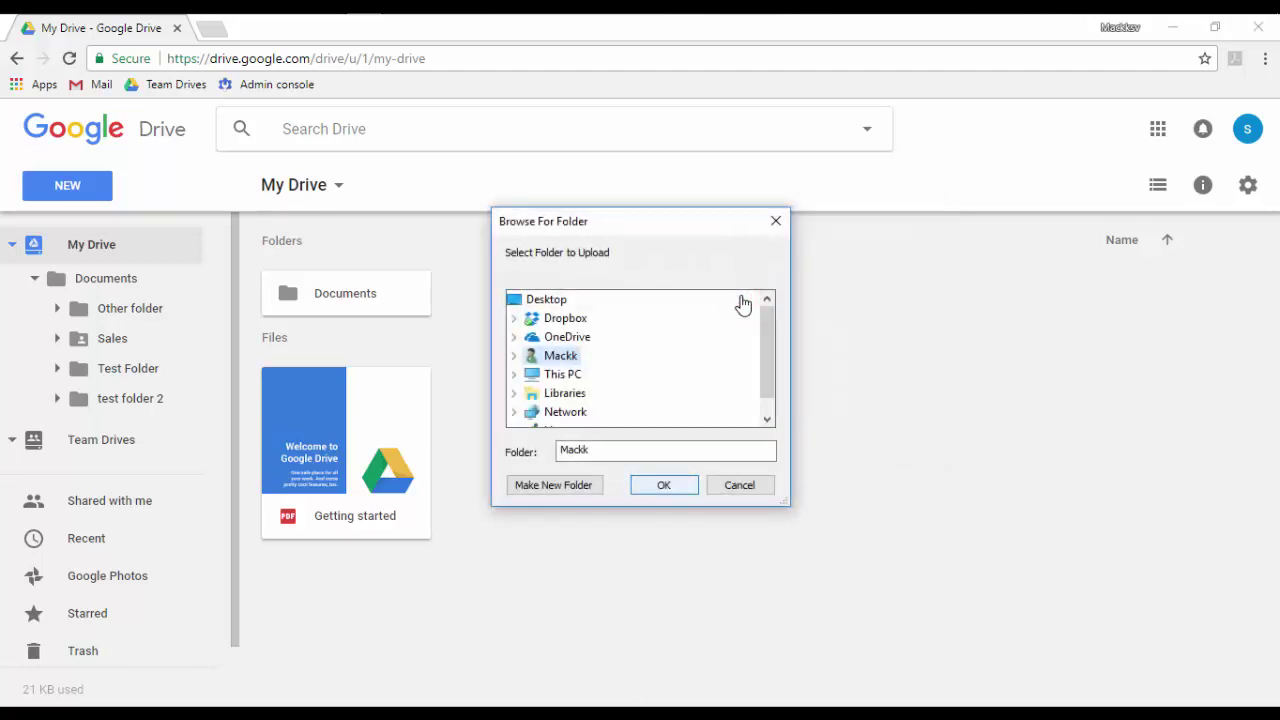
left_click(741, 486)
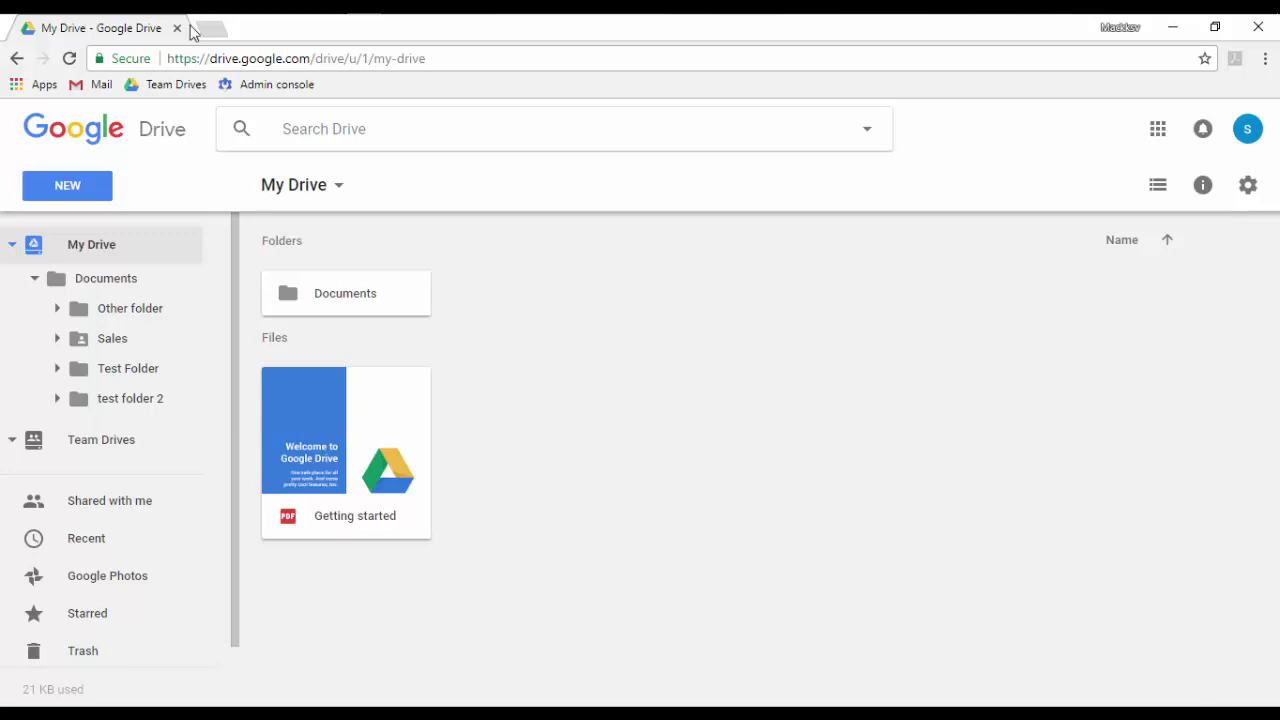
key("alt+Tab")
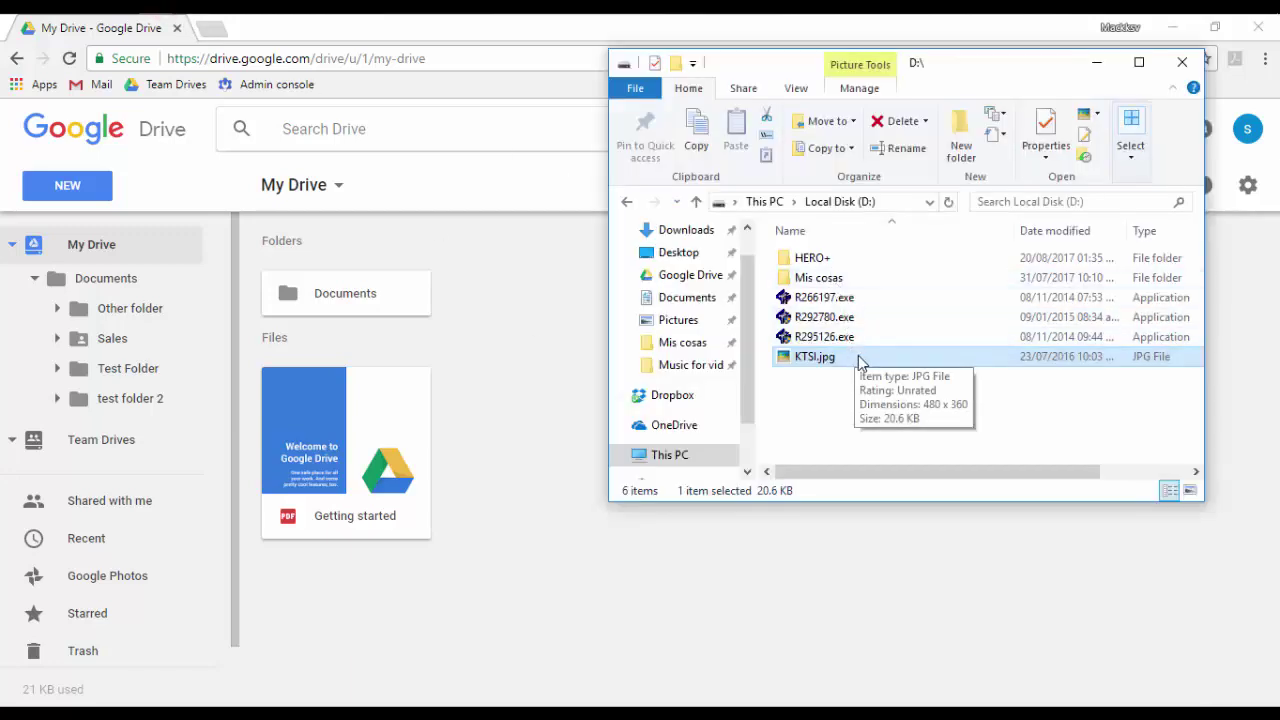
left_click_drag(858, 362, 531, 415)
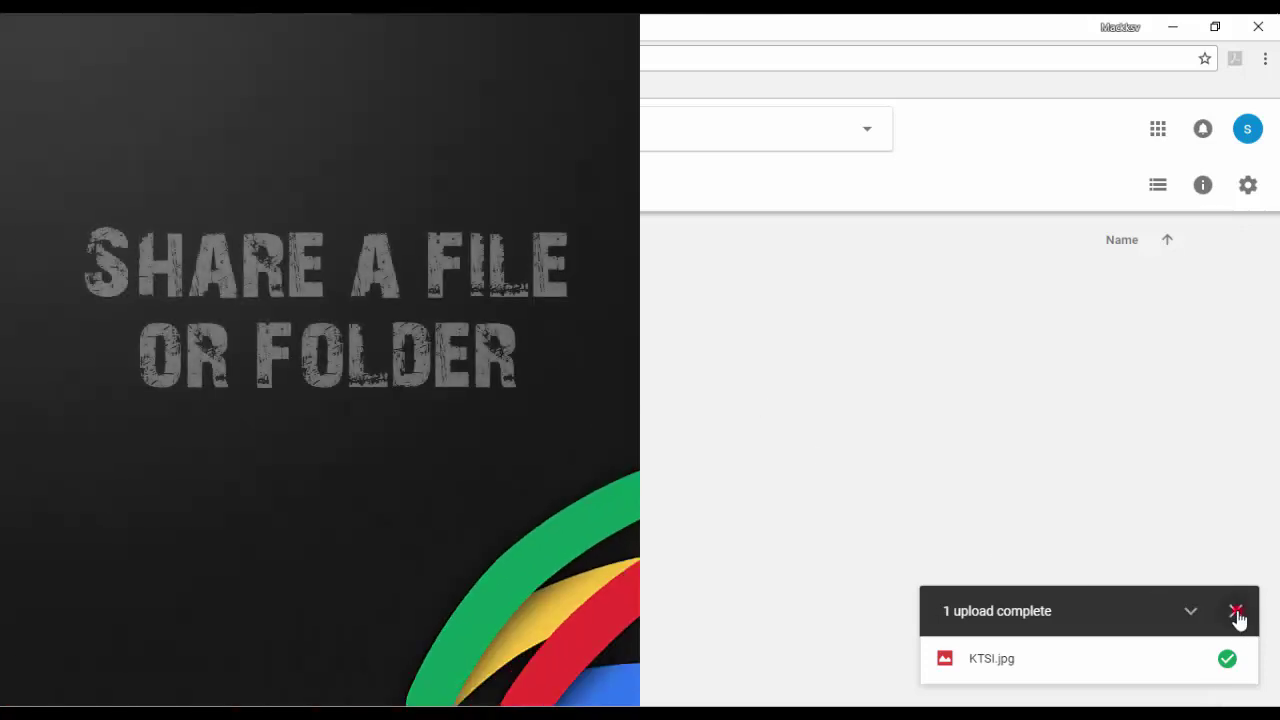
left_click(1236, 611)
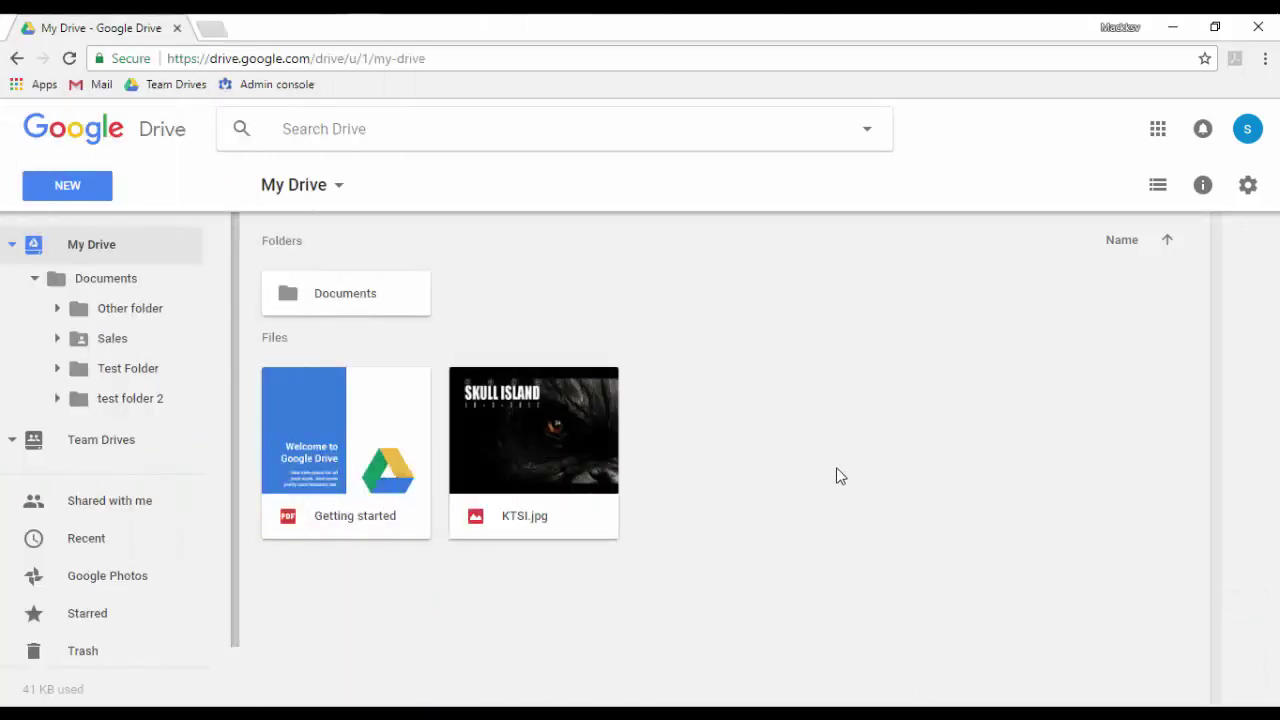
Share KTSI.jpg with the suggested contact and send the invitation with Can edit access.
left_click(576, 436)
right_click(576, 434)
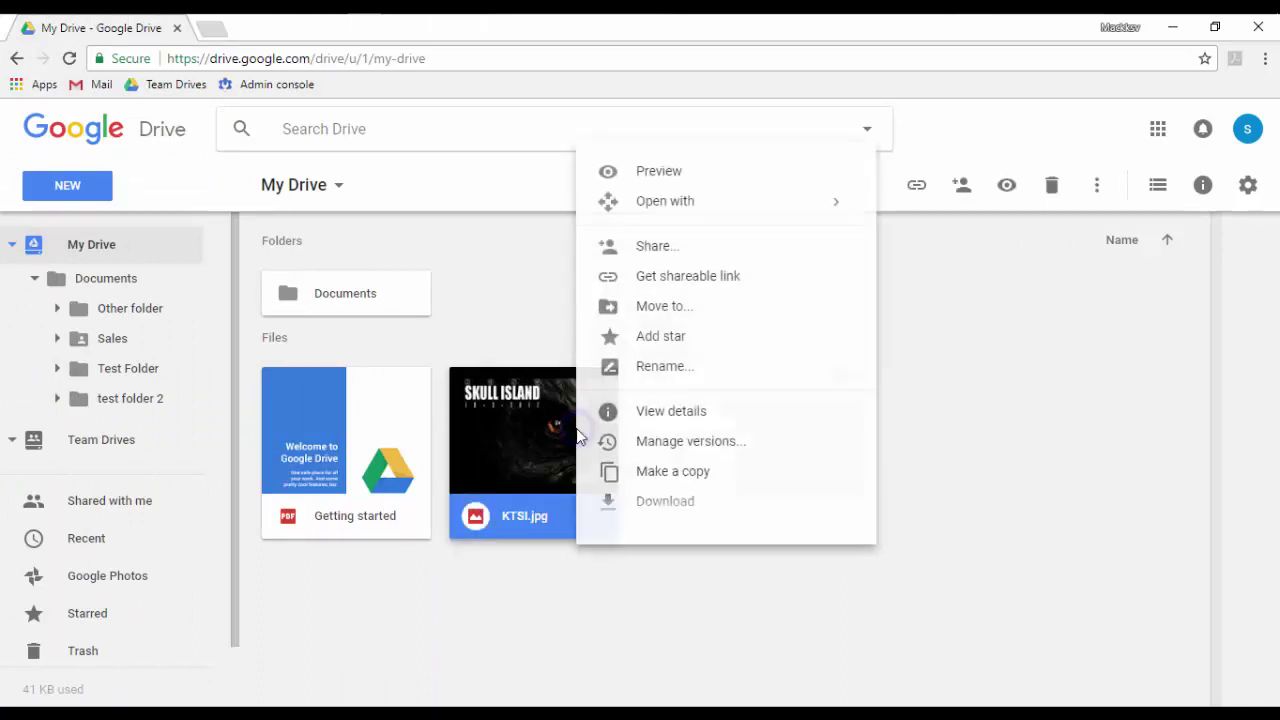
left_click(663, 252)
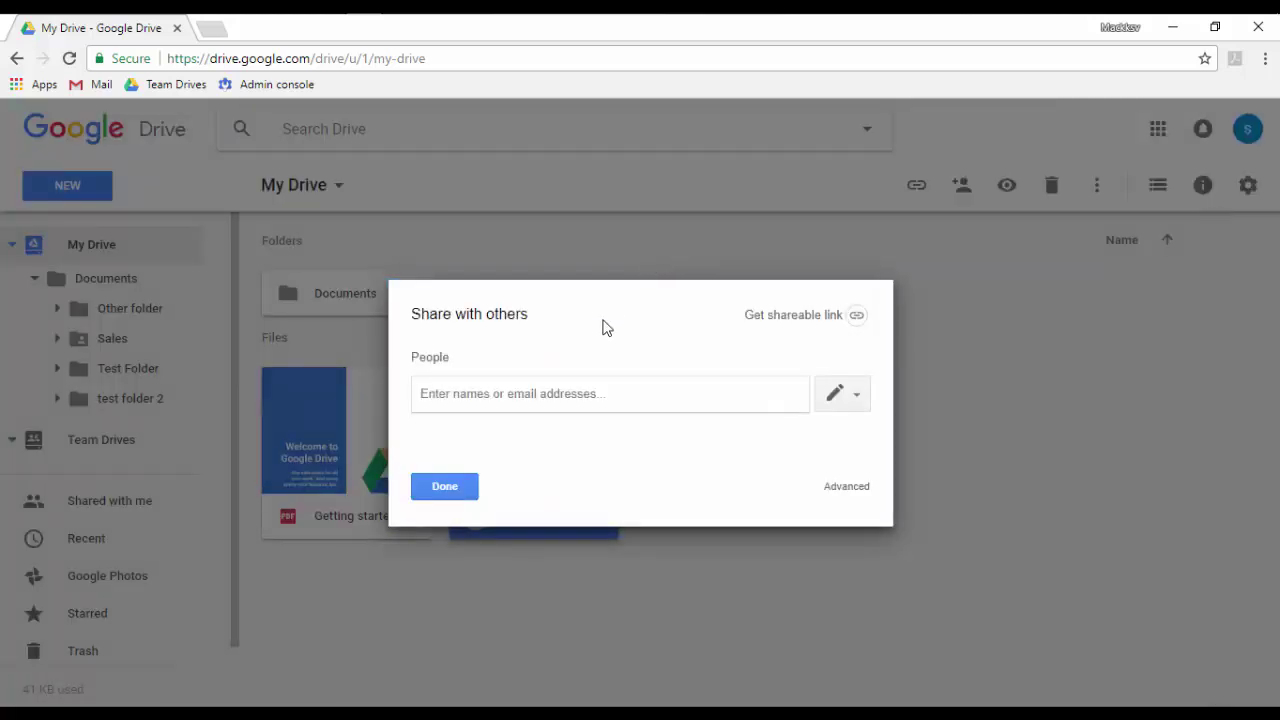
type("info")
key("Return")
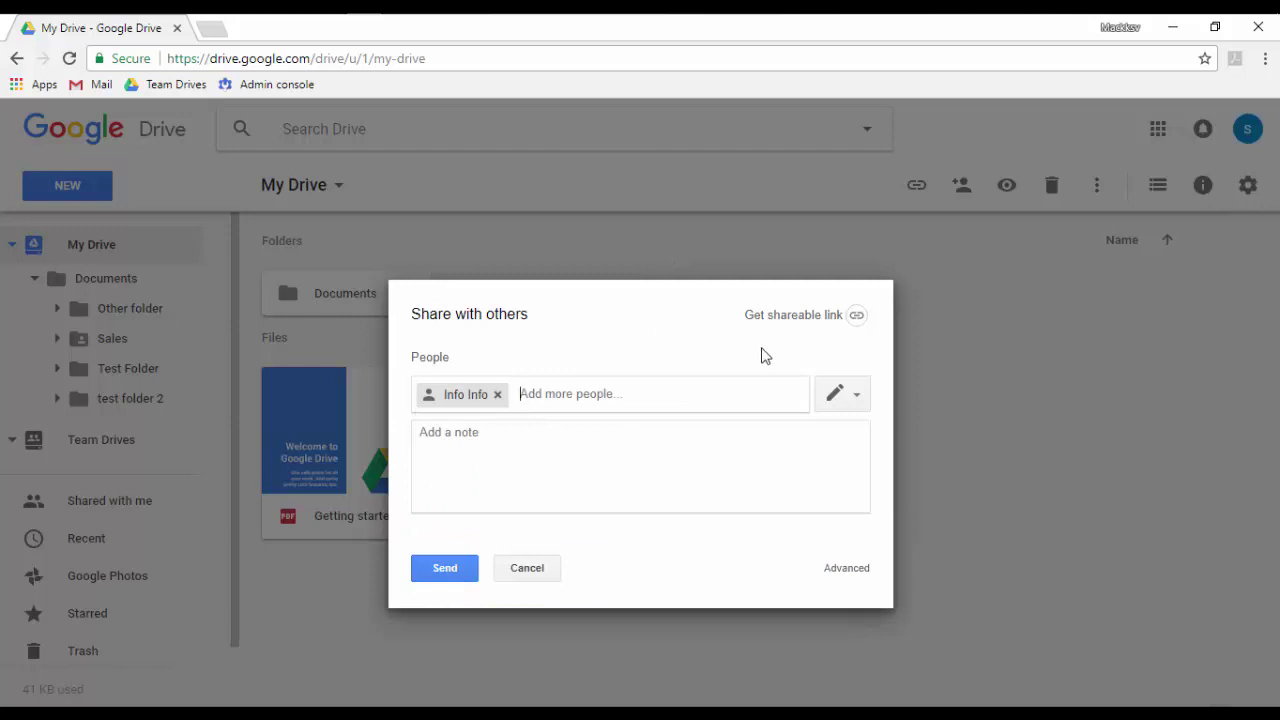
left_click(856, 396)
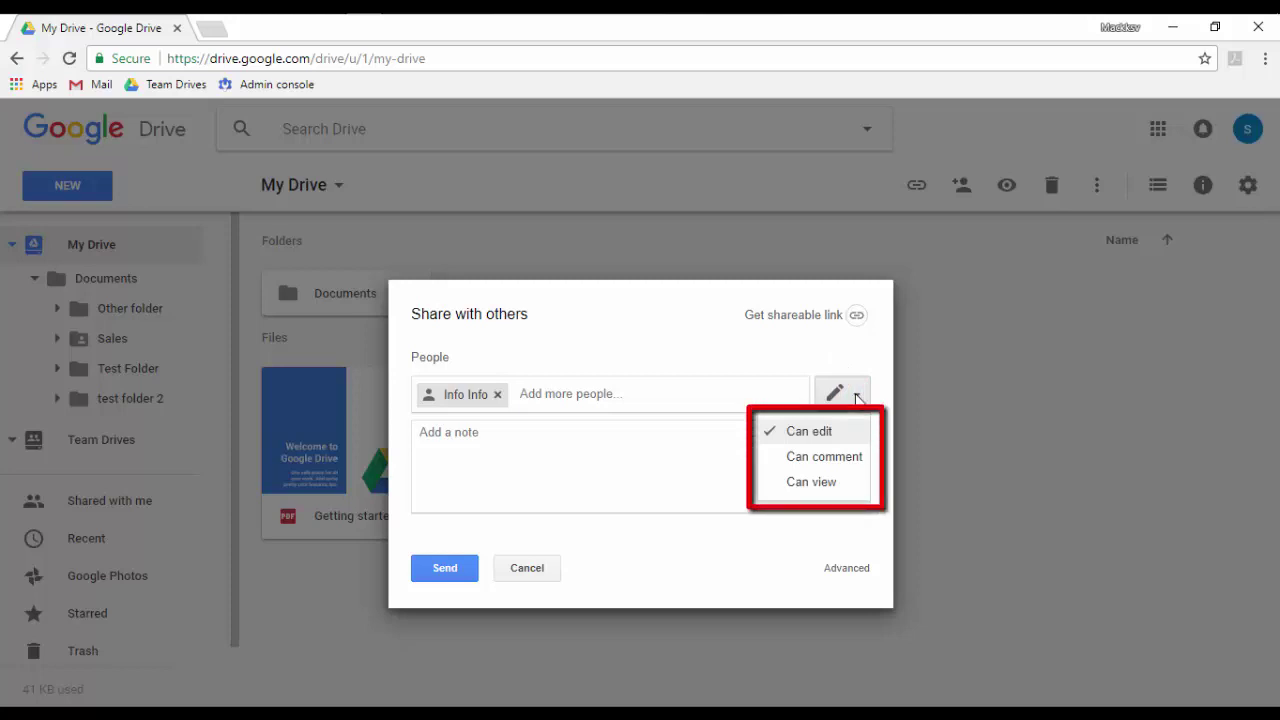
left_click(446, 570)
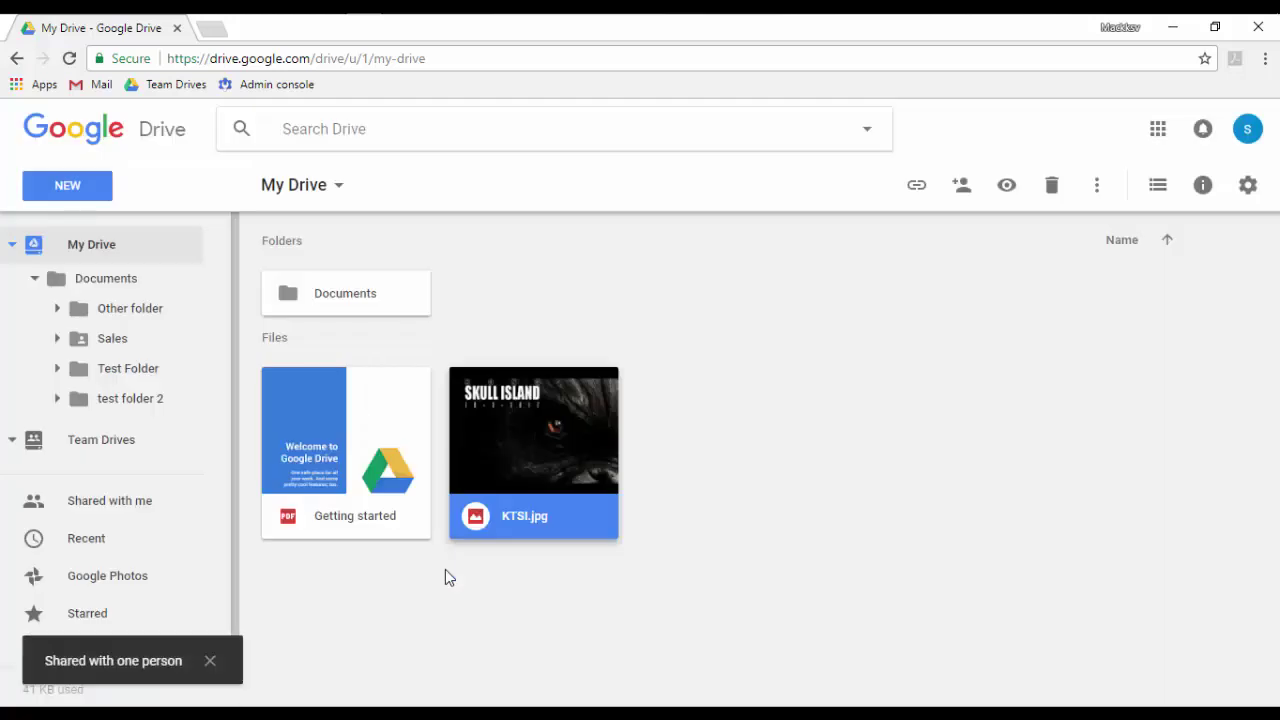
Turn on the shareable link for KTSI.jpg so organization members with the link can view it.
right_click(532, 455)
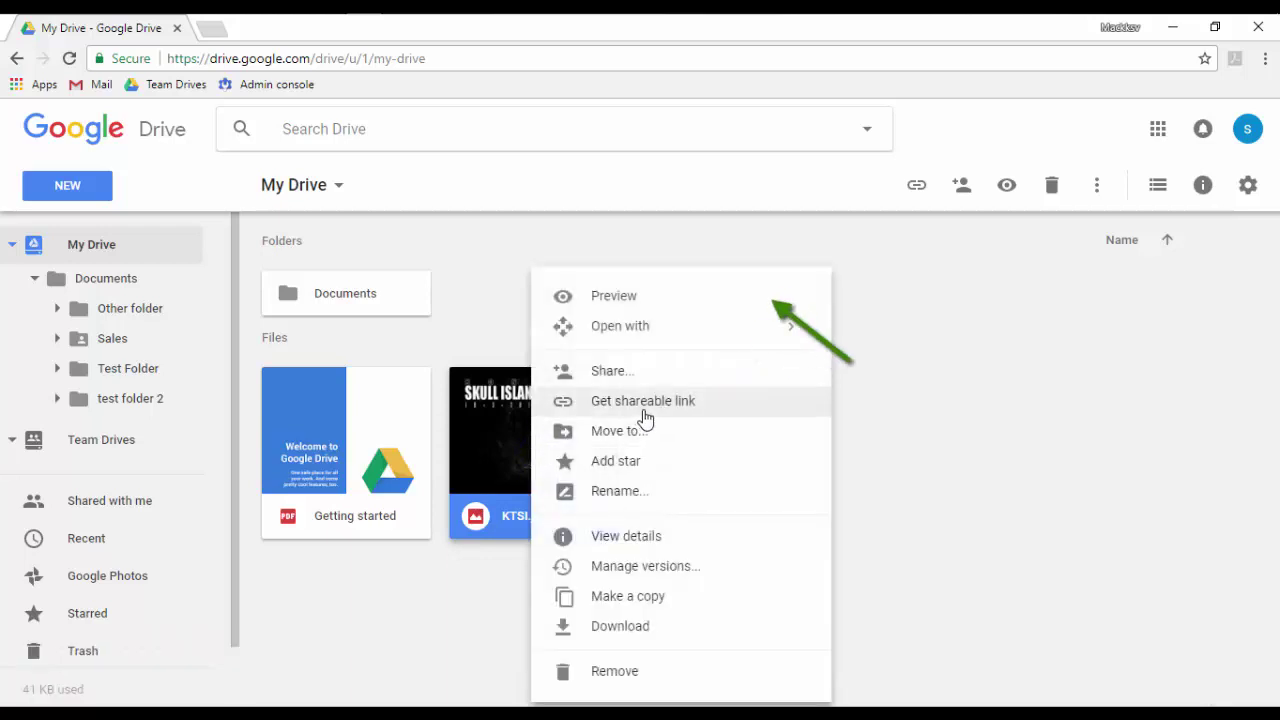
left_click(916, 186)
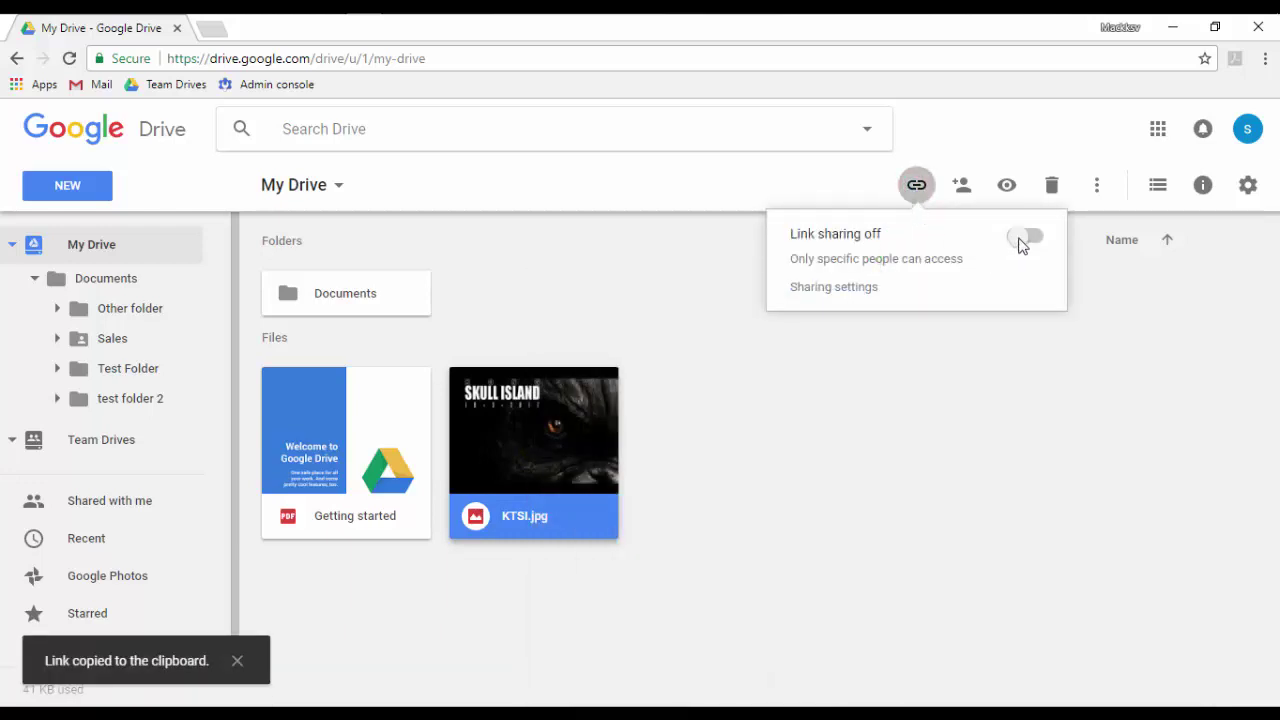
left_click(1022, 238)
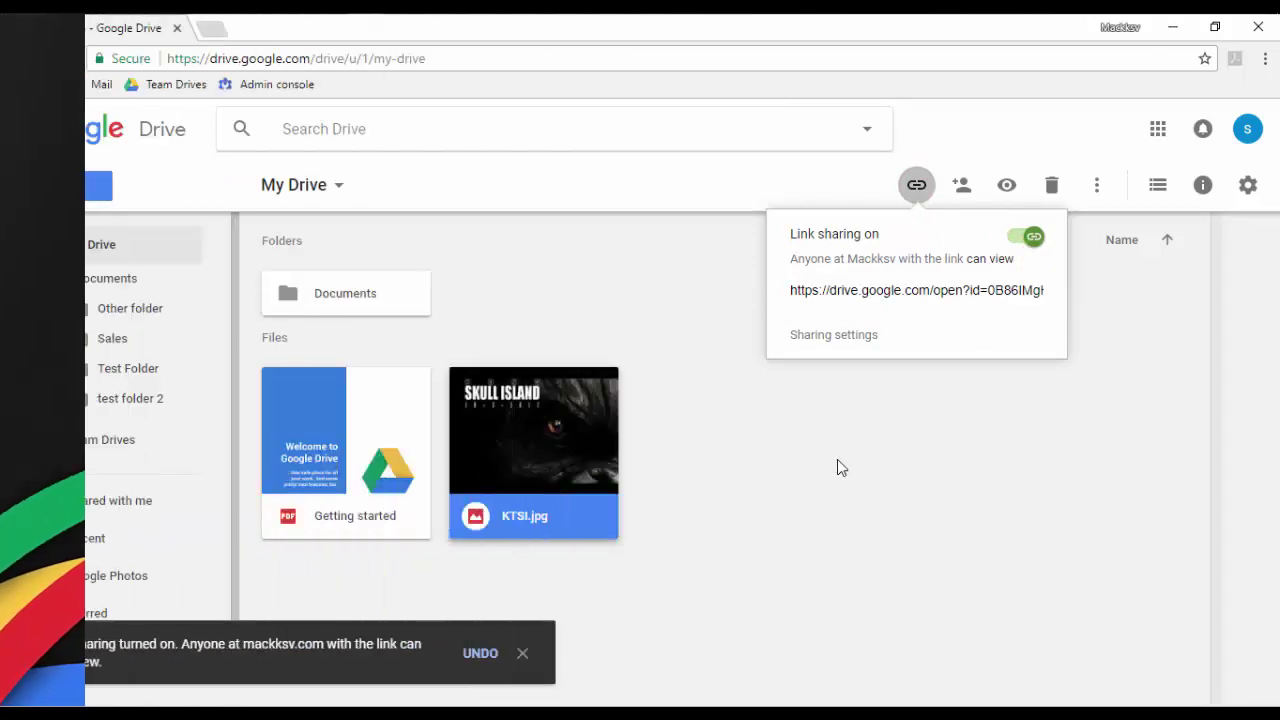
left_click(837, 459)
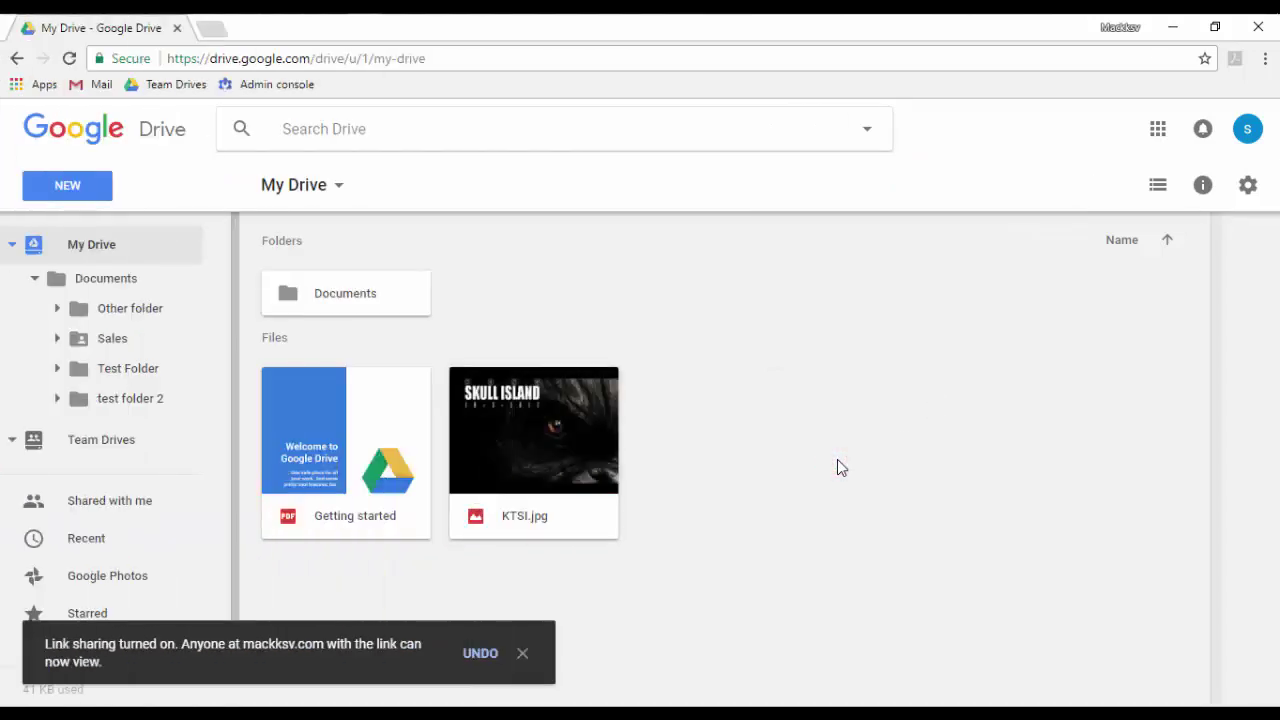
left_click(559, 435)
Open the Advanced sharing settings for KTSI.jpg from its Share dialog.
right_click(559, 435)
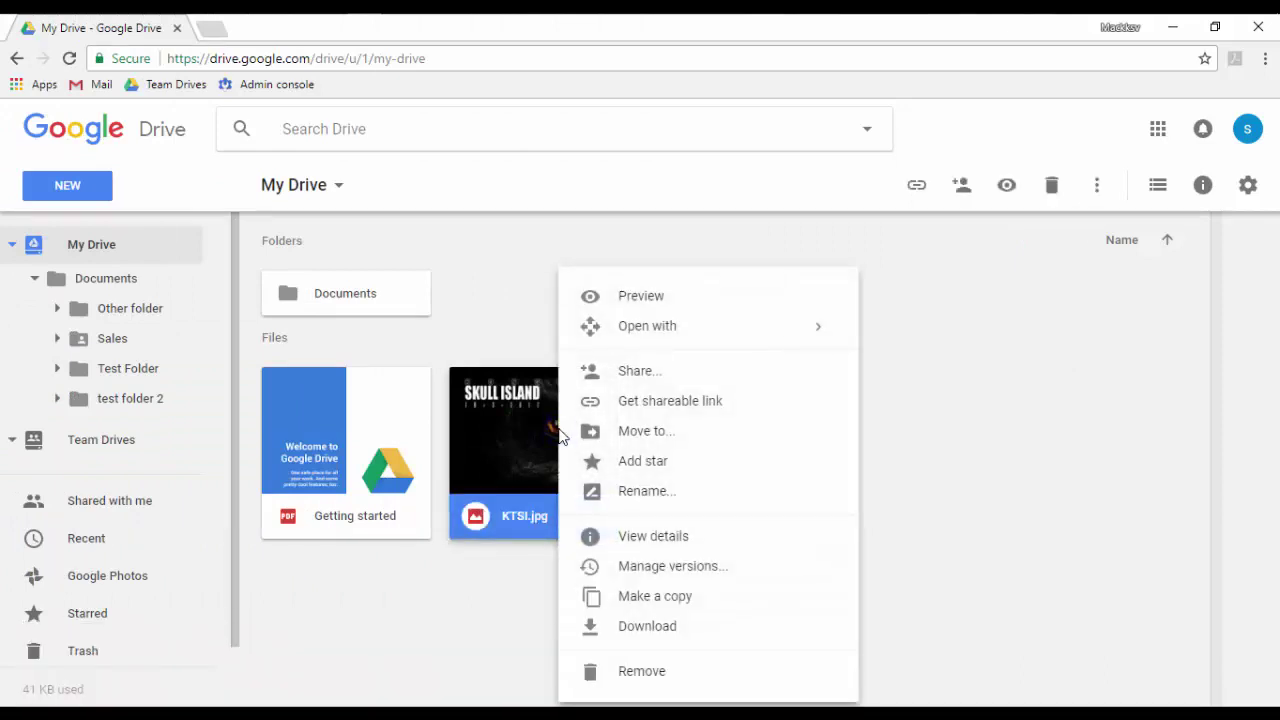
left_click(651, 372)
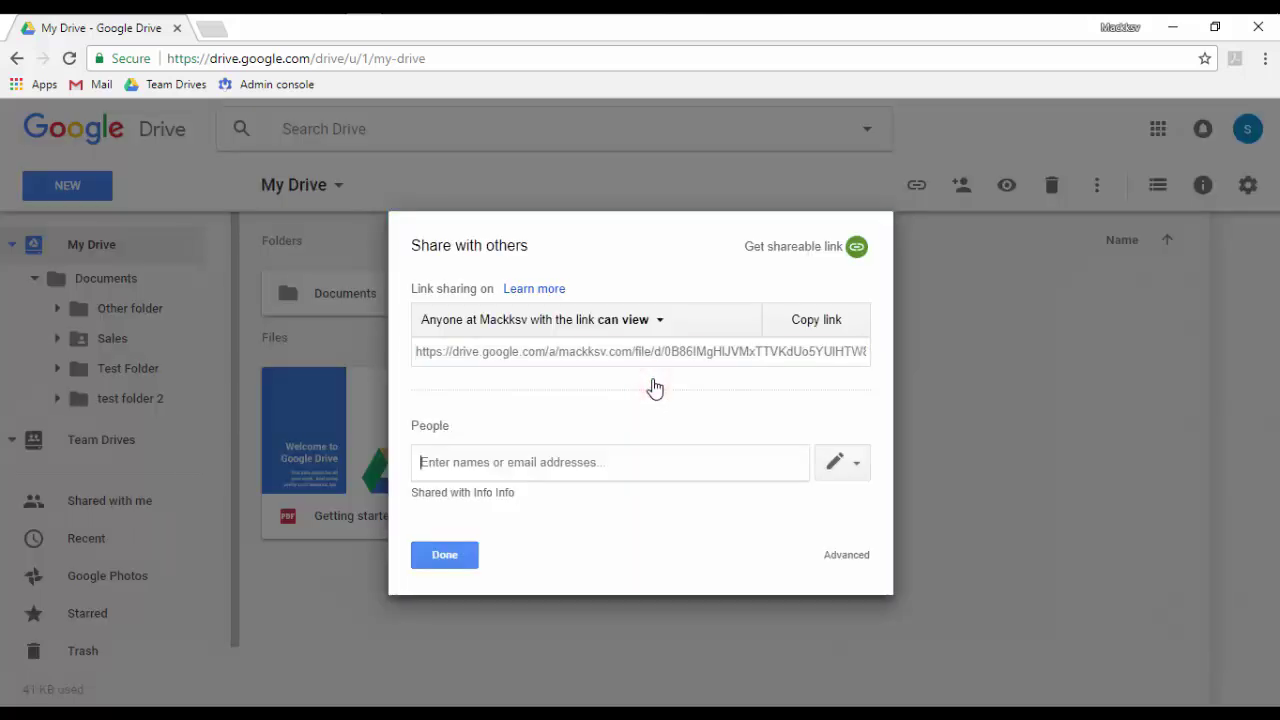
left_click(846, 556)
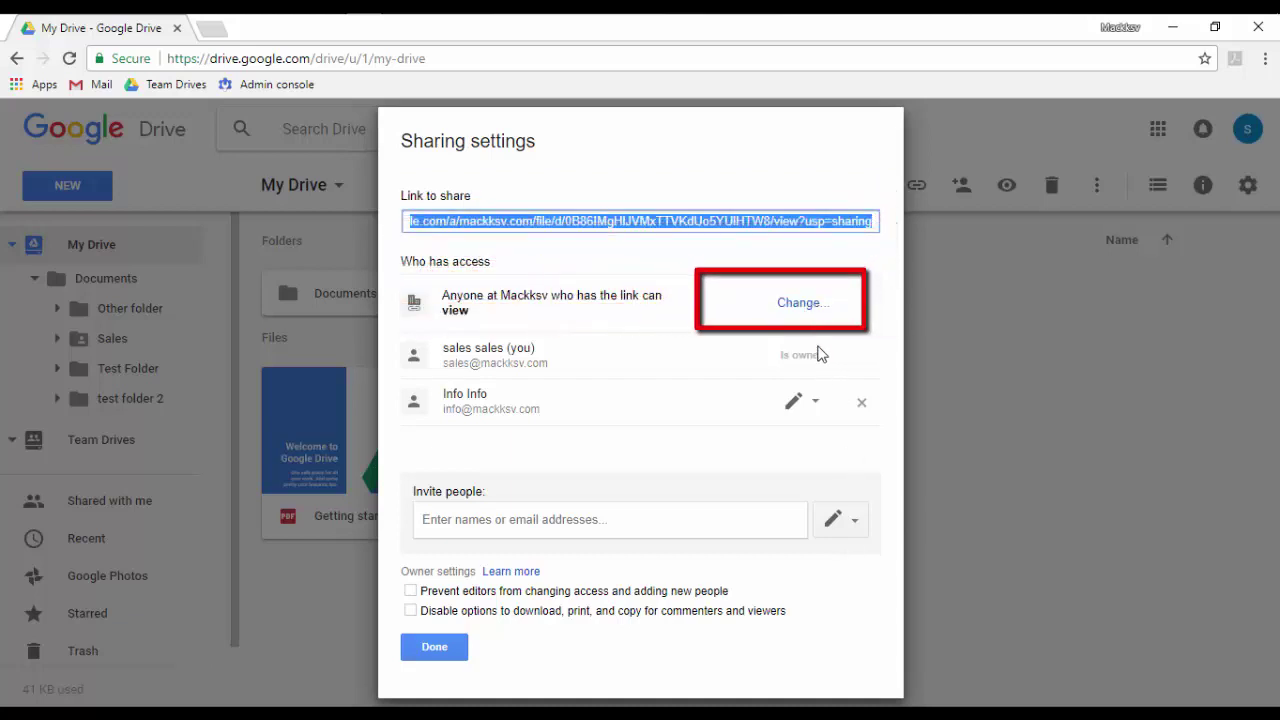
Change KTSI.jpg's link access to 'Off - Specific people' and save.
left_click(800, 305)
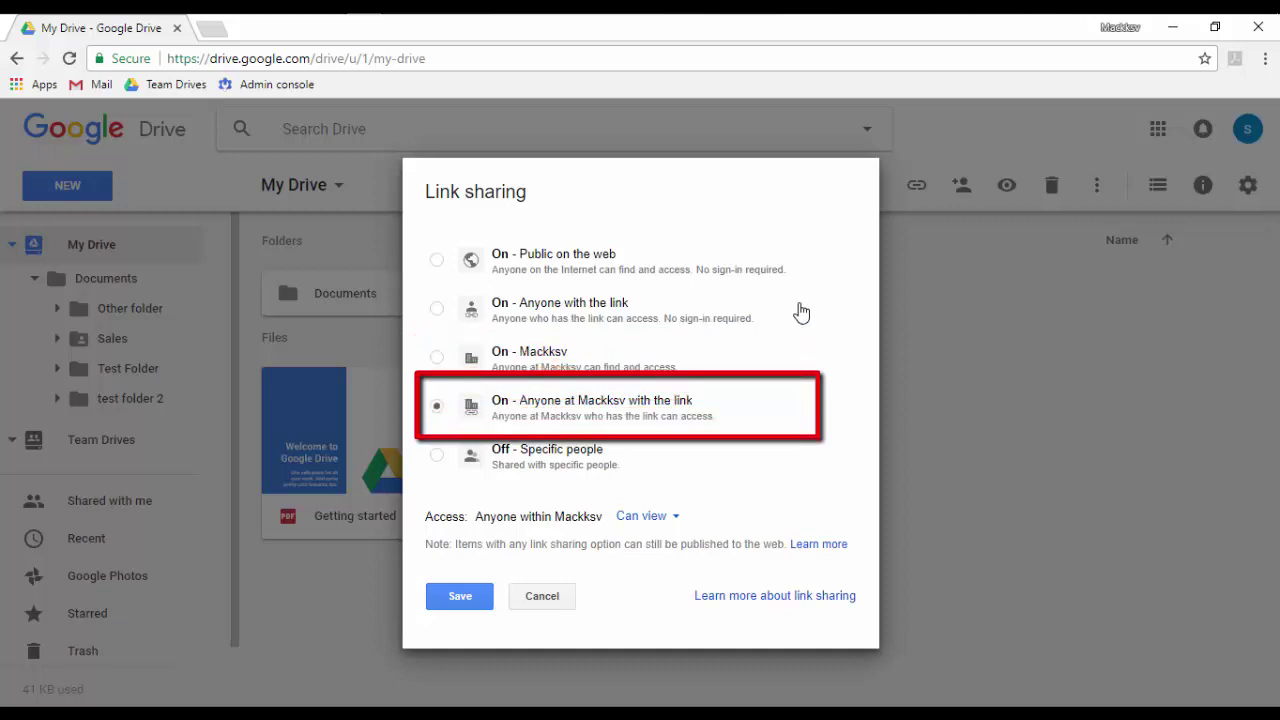
left_click(676, 517)
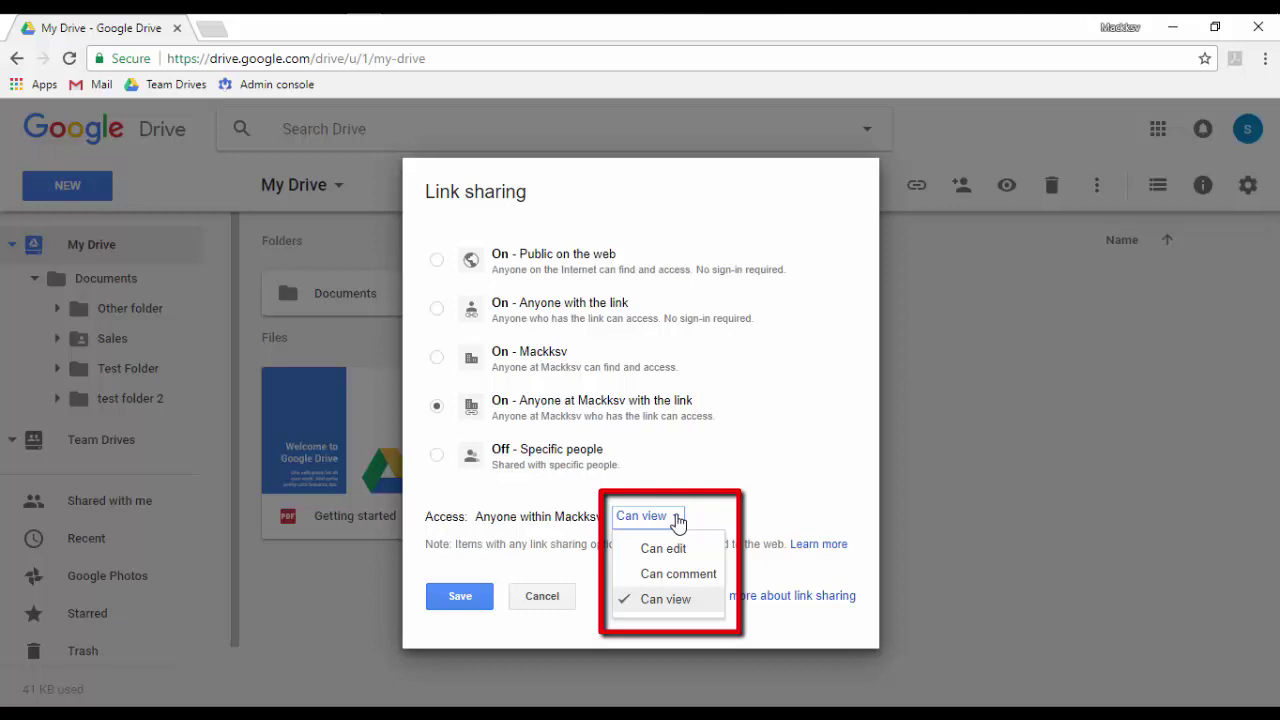
left_click(698, 497)
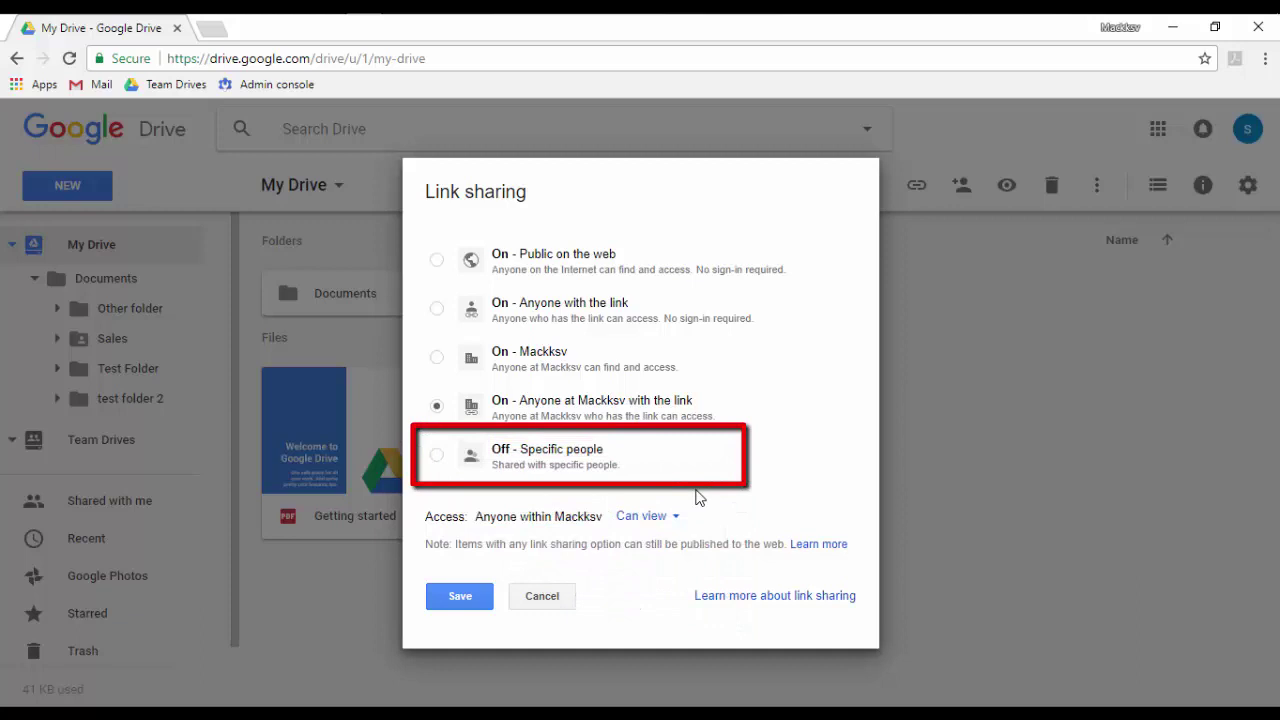
left_click(437, 456)
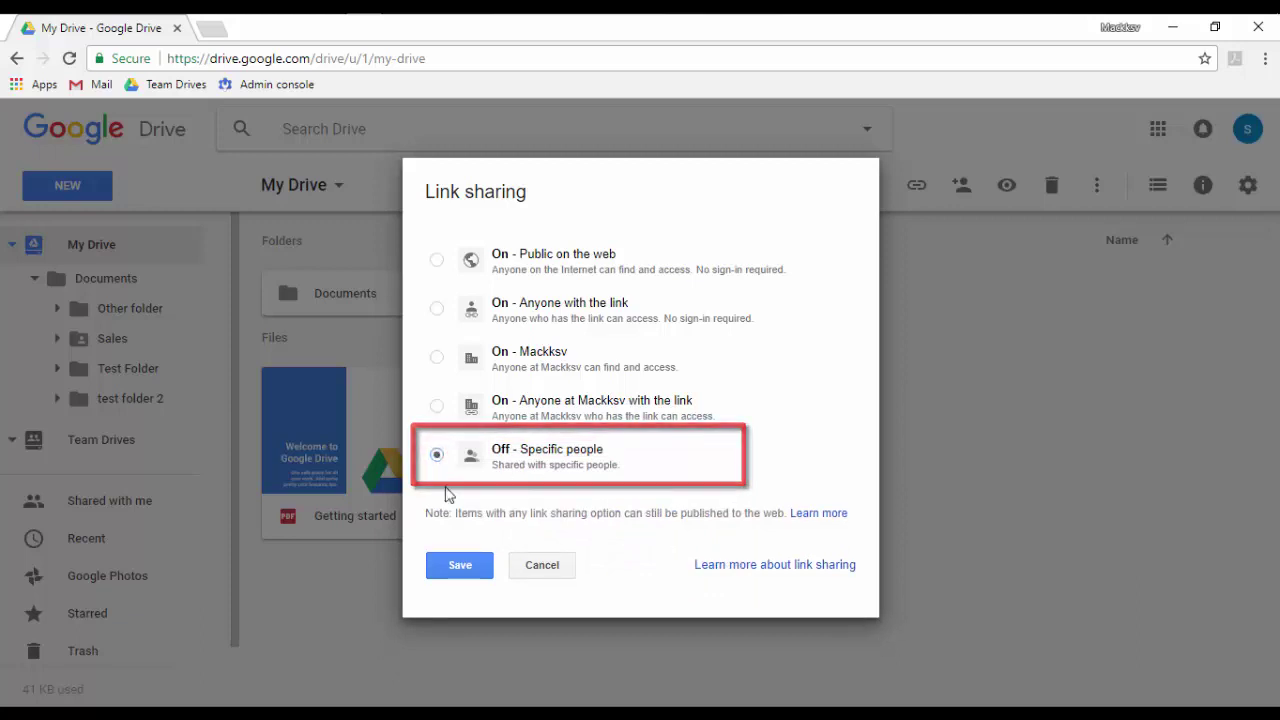
left_click(458, 560)
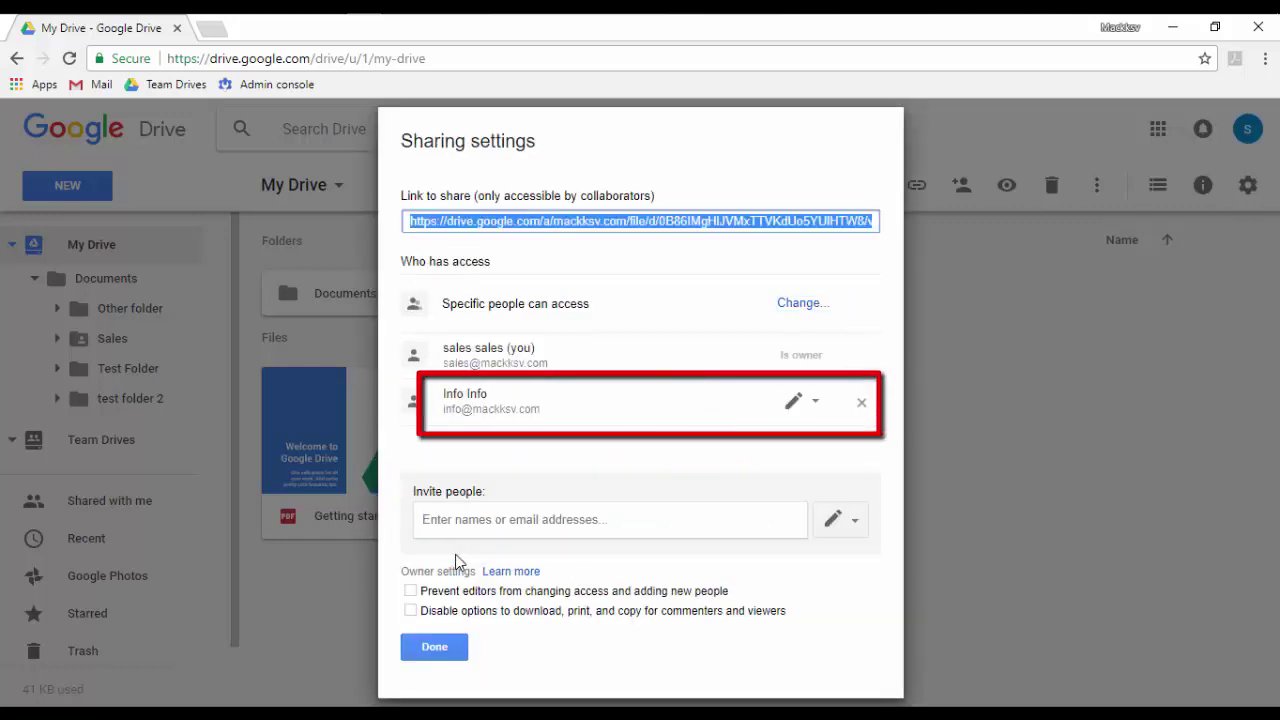
left_click(815, 405)
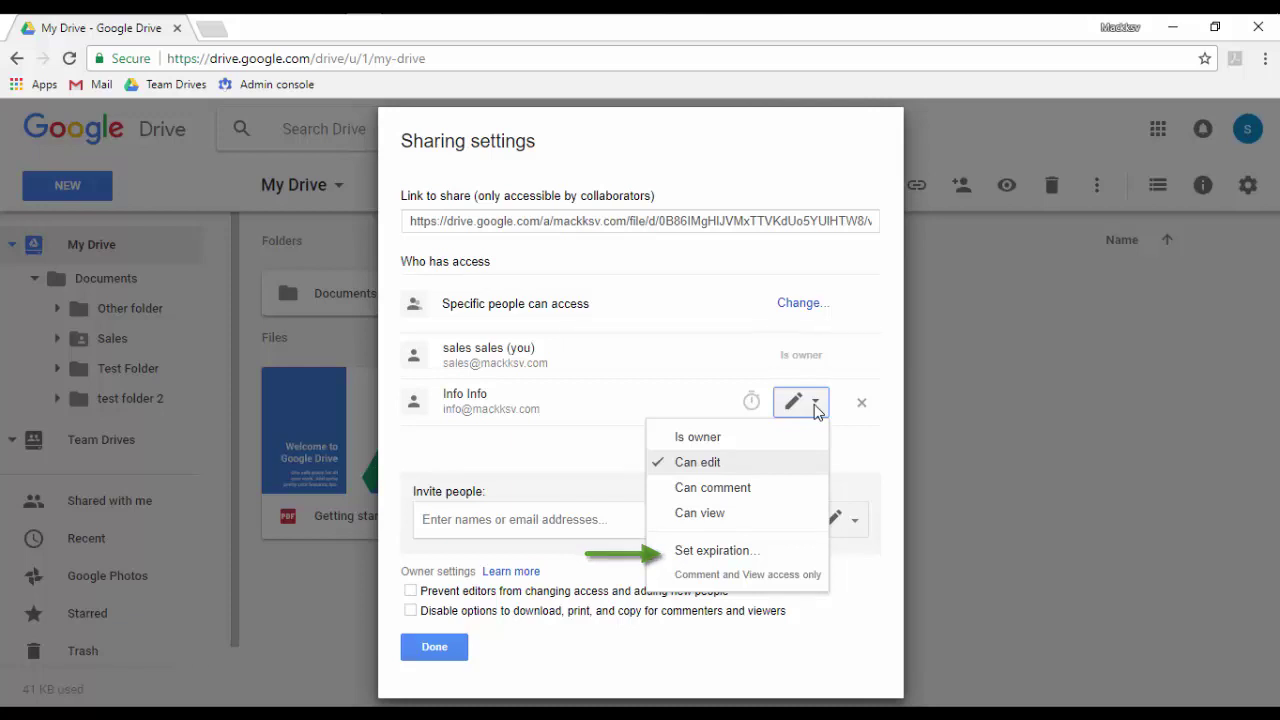
left_click(813, 405)
left_click(590, 522)
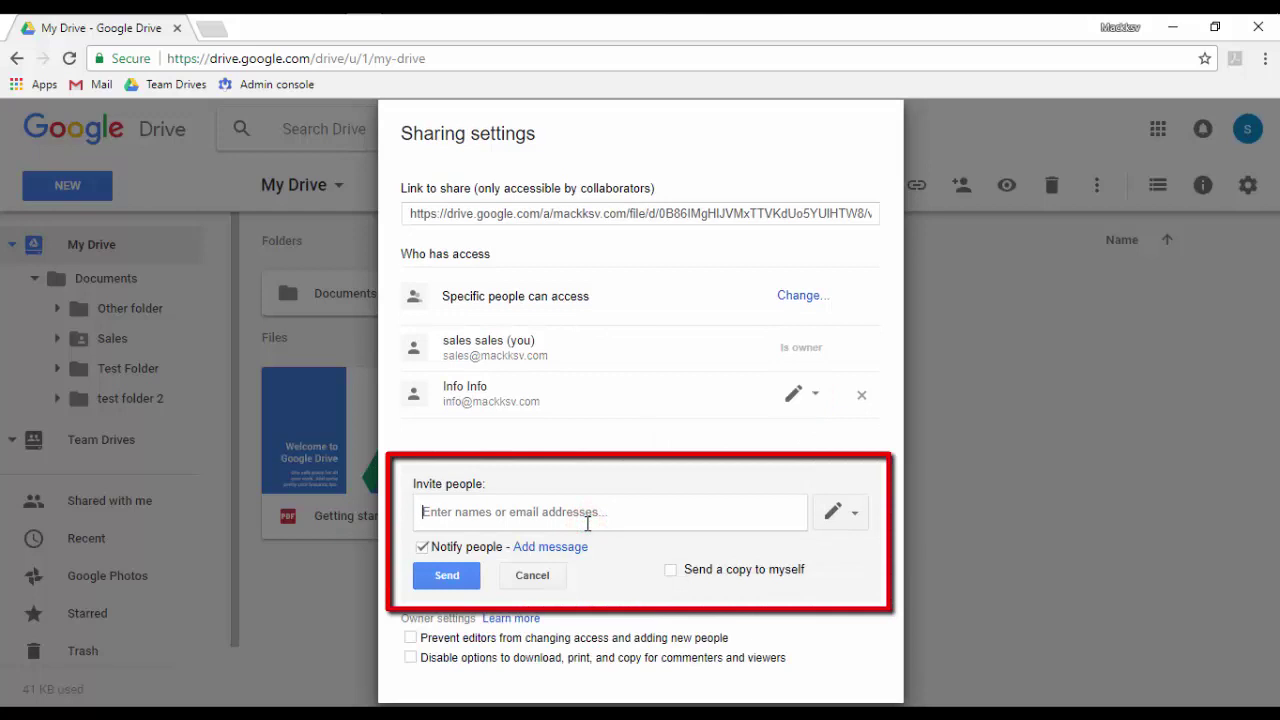
left_click(853, 514)
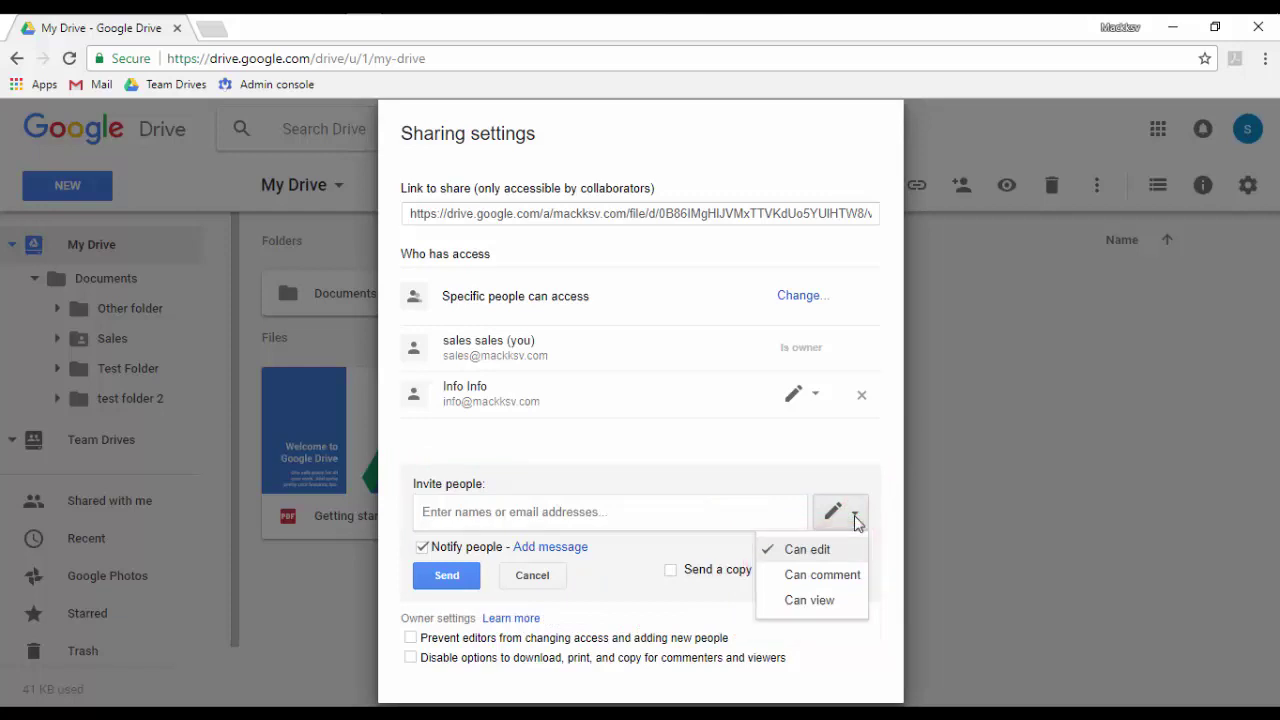
left_click(855, 518)
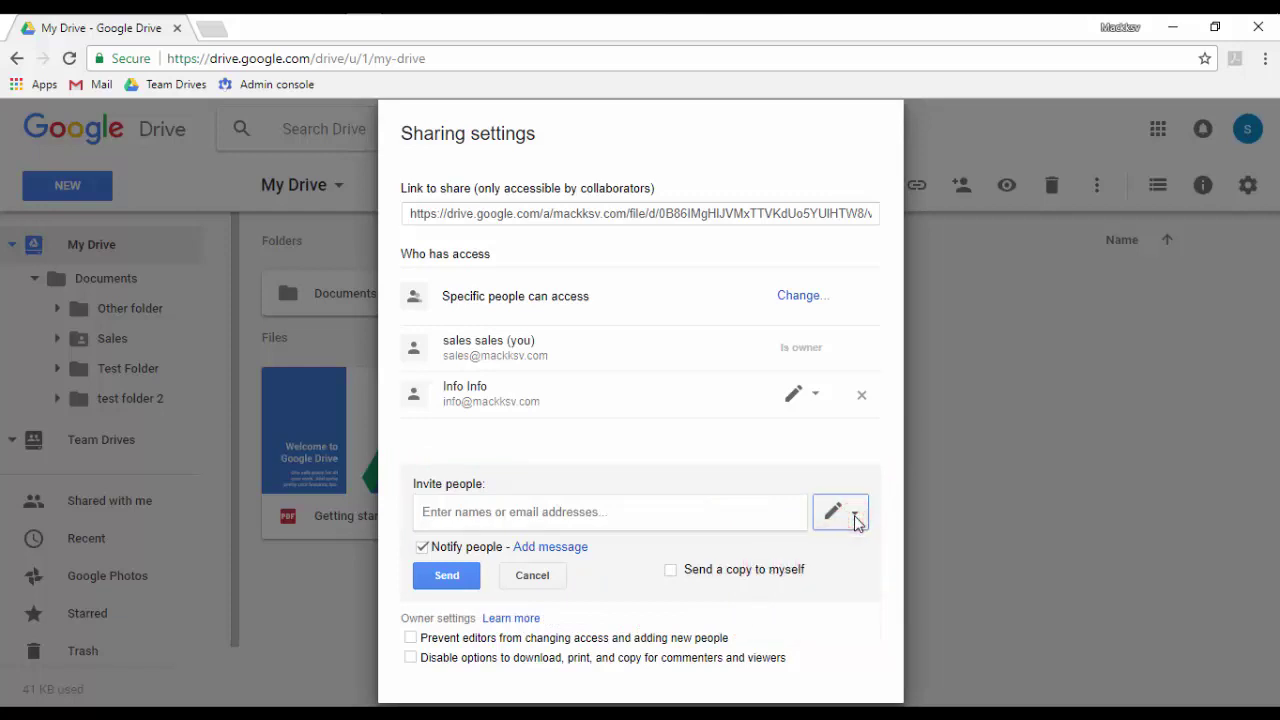